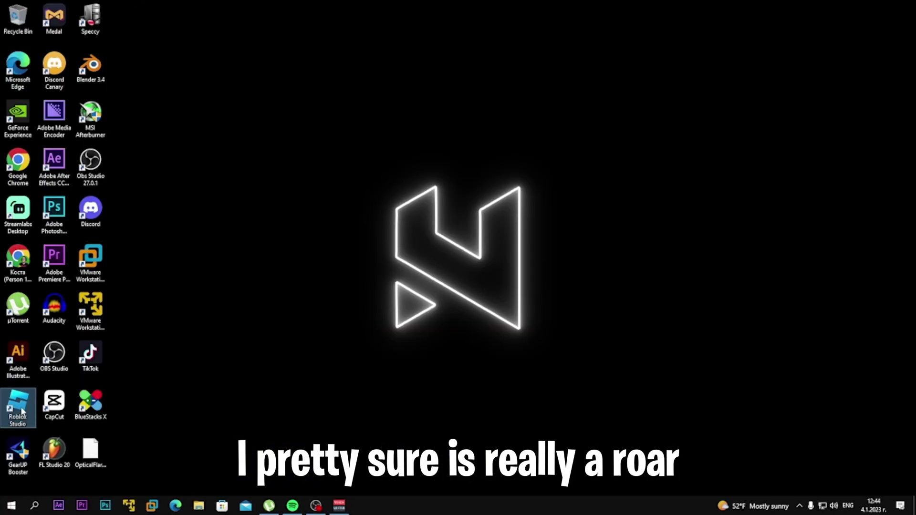
Open Roblox Studio and create a new place from the Baseplate template
{"action": "double_click", "coordinate": [21, 408]}
{"action": "left_click_drag", "start_coordinate": [305, 98], "coordinate": [381, 175]}
{"action": "left_click_drag", "start_coordinate": [659, 423], "coordinate": [509, 297]}
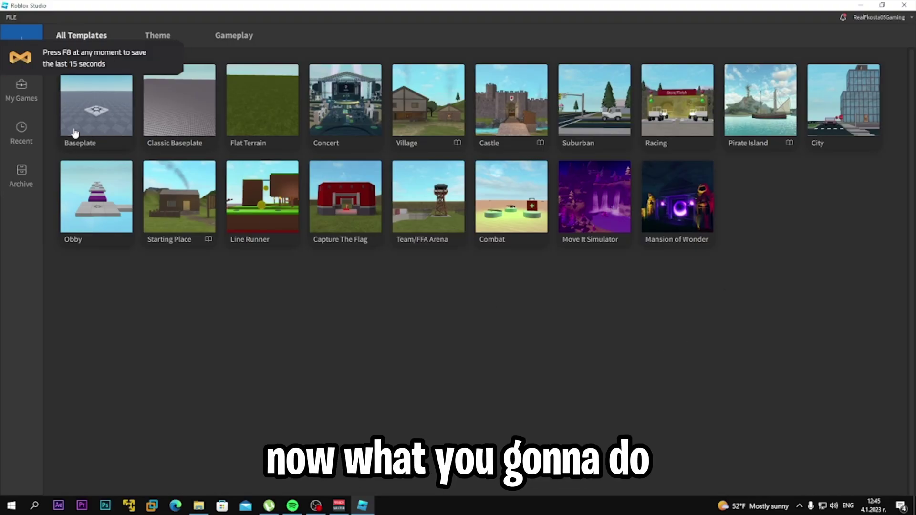
{"action": "left_click", "coordinate": [92, 104]}
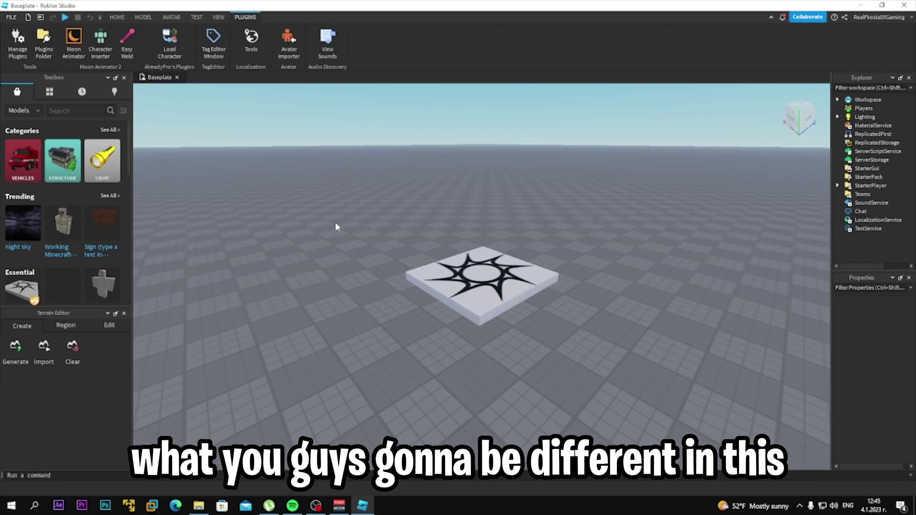
Look over the Moon Animator, Character Inserter and Load Character windows, then check the plugin management
{"action": "left_click", "coordinate": [73, 41]}
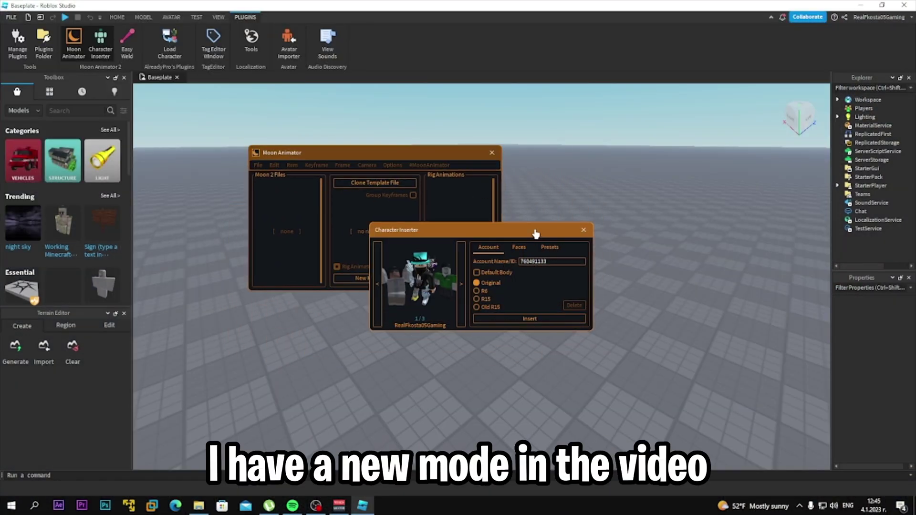
{"action": "left_click_drag", "start_coordinate": [534, 232], "coordinate": [450, 315]}
{"action": "left_click", "coordinate": [497, 314]}
{"action": "left_click", "coordinate": [492, 153]}
{"action": "left_click", "coordinate": [169, 44]}
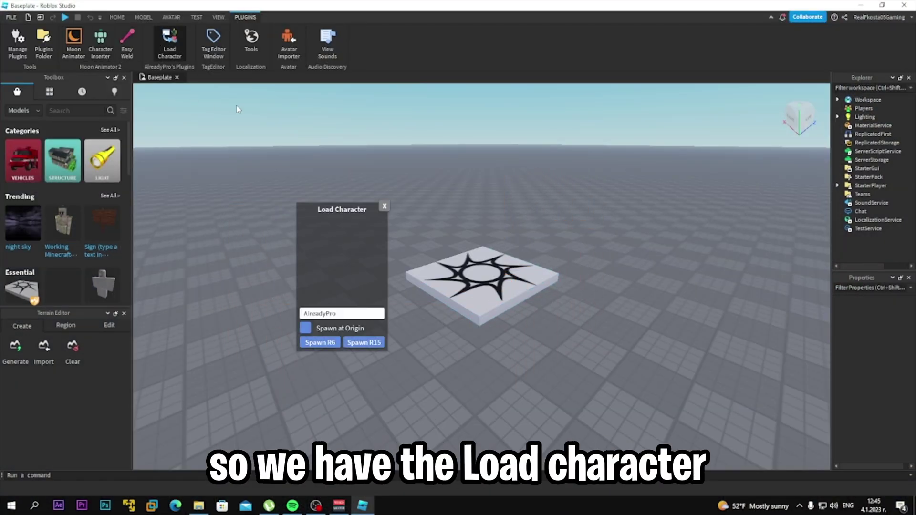
{"action": "left_click", "coordinate": [384, 206]}
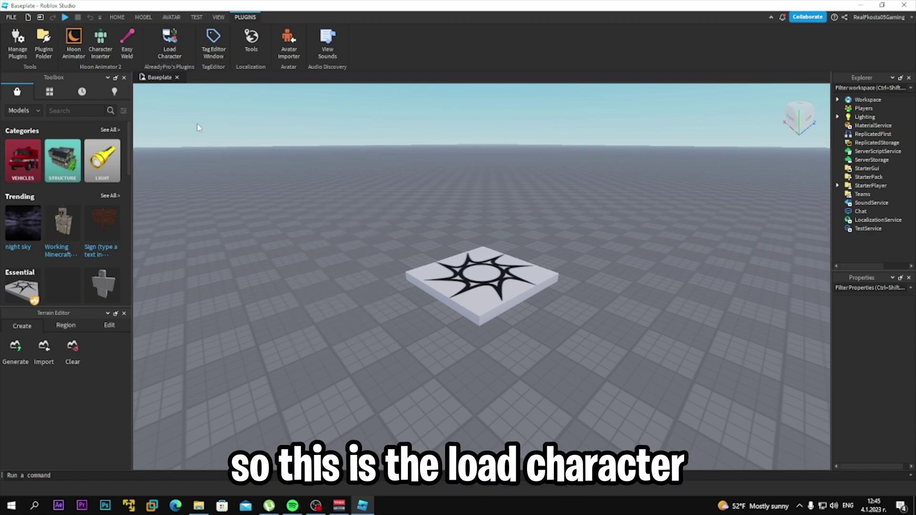
{"action": "left_click", "coordinate": [16, 43]}
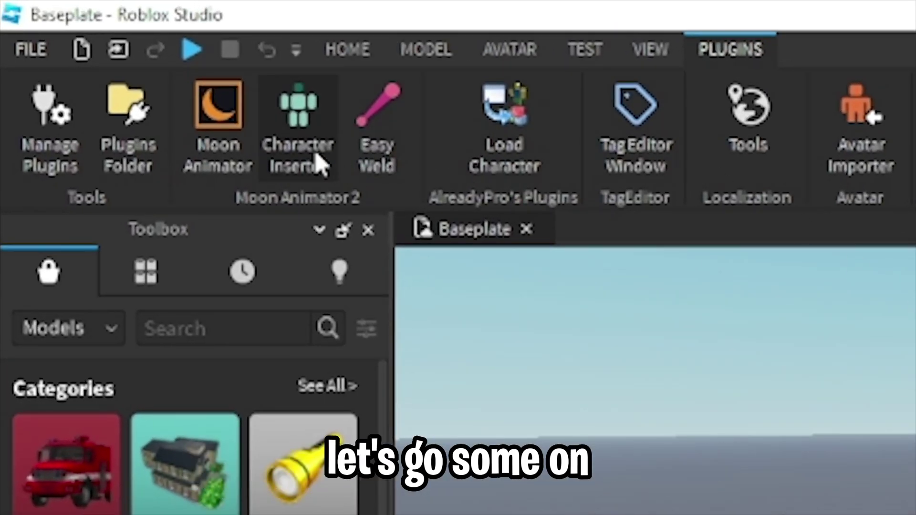
Insert the account's avatar as an R15 character with the Character Inserter
{"action": "left_click", "coordinate": [298, 148]}
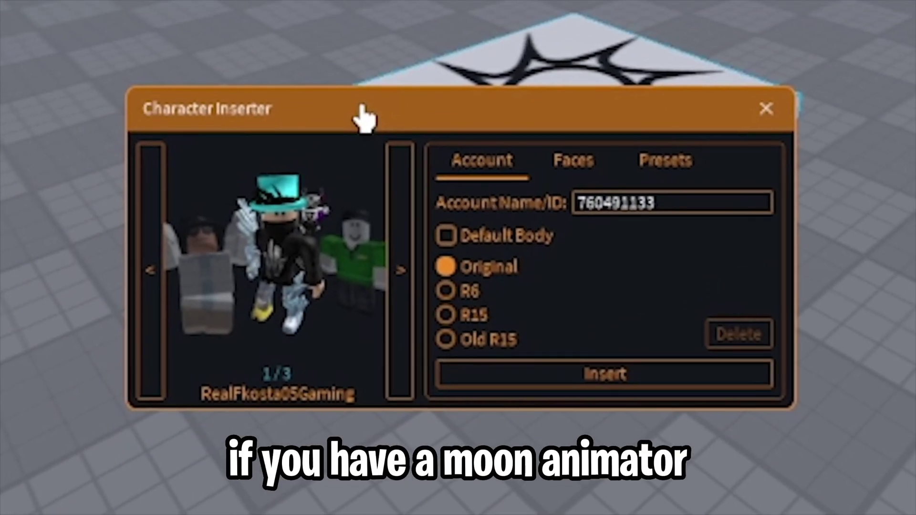
{"action": "left_click", "coordinate": [152, 268]}
{"action": "left_click", "coordinate": [394, 350]}
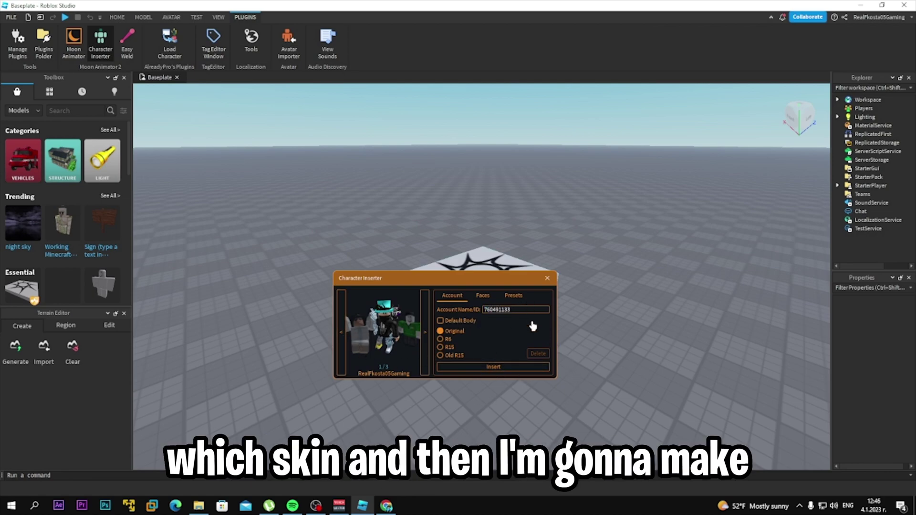
{"action": "left_click", "coordinate": [449, 334]}
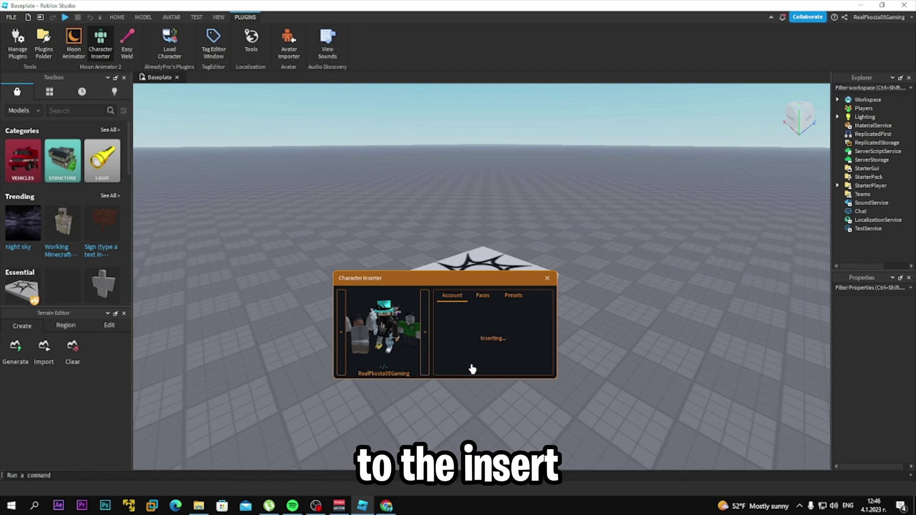
{"action": "left_click_drag", "start_coordinate": [509, 281], "coordinate": [746, 335]}
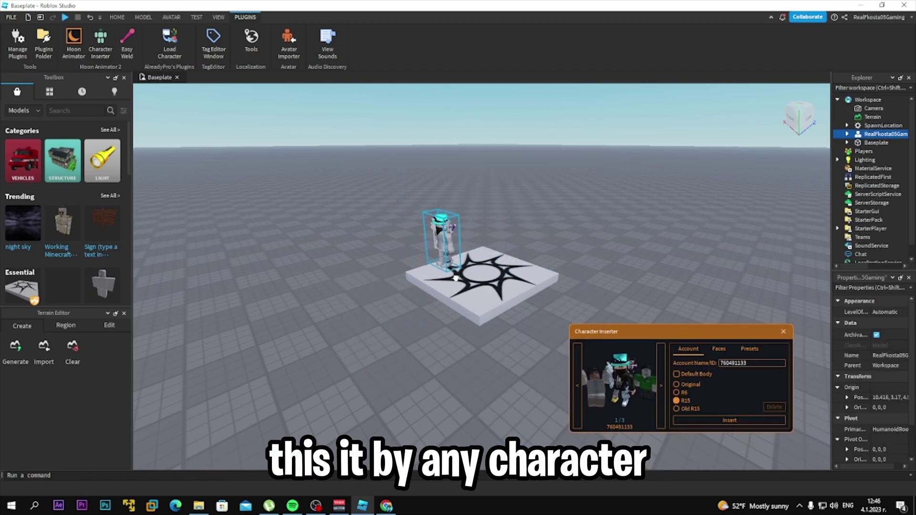
Move the inserted character onto the spawn platform and view it up close from the front
{"action": "left_click_drag", "start_coordinate": [456, 278], "coordinate": [496, 273]}
{"action": "left_click_drag", "start_coordinate": [707, 331], "coordinate": [672, 315]}
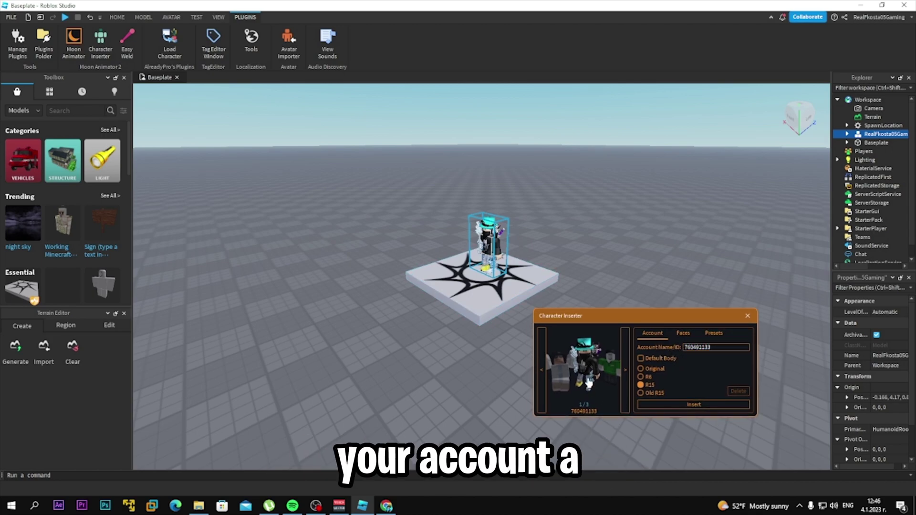
{"action": "left_click_drag", "start_coordinate": [626, 315], "coordinate": [683, 103]}
{"action": "key", "text": "w"}
{"action": "key", "text": "d"}
{"action": "right_click_drag", "start_coordinate": [524, 310], "coordinate": [527, 310]}
{"action": "key", "text": "s"}
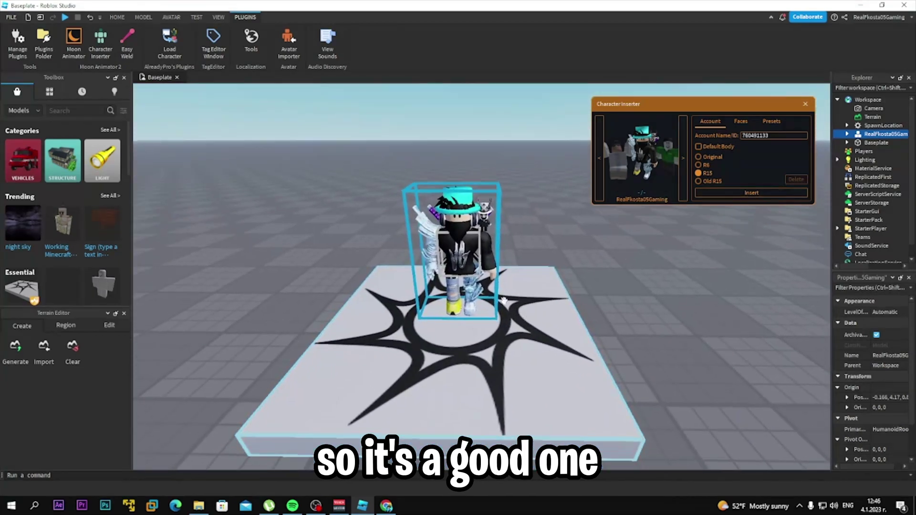
Nudge the character slightly forward on the spawn platform, deselect it and close the Character Inserter
{"action": "left_click", "coordinate": [439, 287]}
{"action": "left_click", "coordinate": [439, 286]}
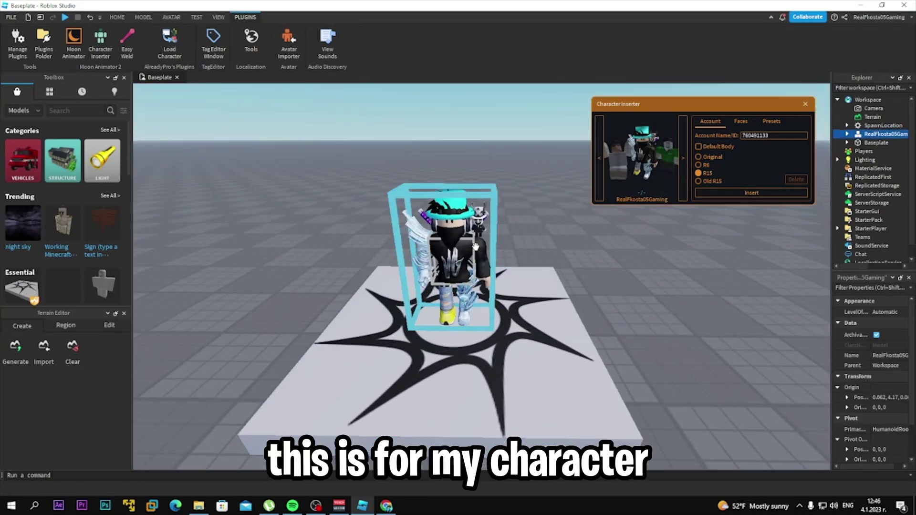
{"action": "left_click", "coordinate": [686, 331]}
{"action": "left_click_drag", "start_coordinate": [710, 106], "coordinate": [683, 113]}
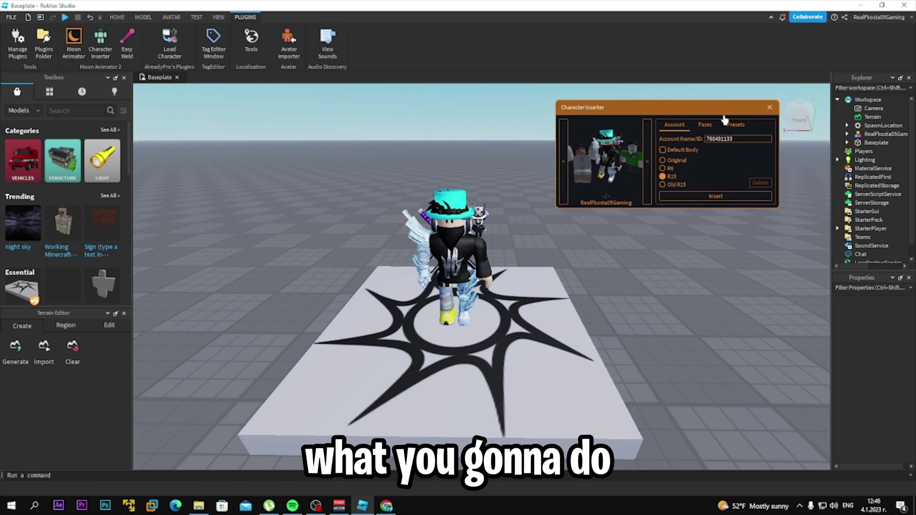
{"action": "left_click", "coordinate": [780, 110]}
Create a new rig animation for the inserted character in Moon Animator
{"action": "left_click", "coordinate": [74, 42]}
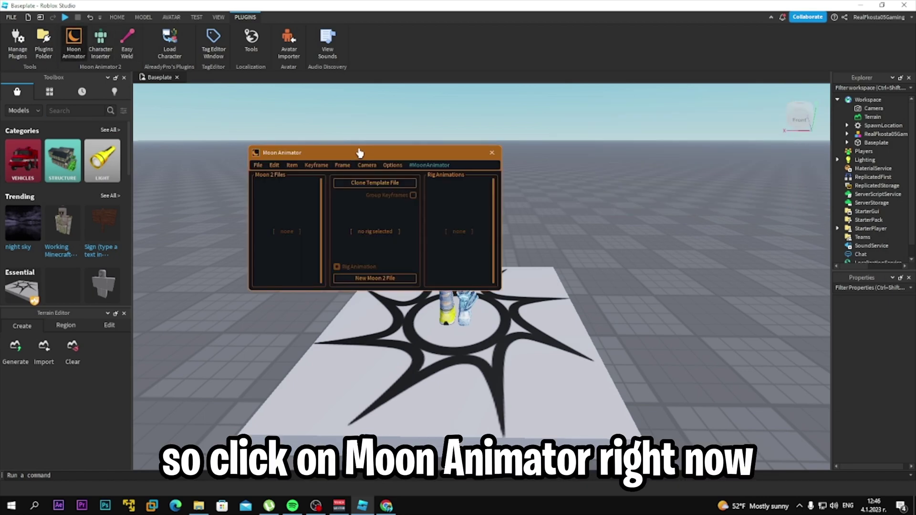
{"action": "left_click_drag", "start_coordinate": [359, 153], "coordinate": [629, 132]}
{"action": "left_click", "coordinate": [441, 247]}
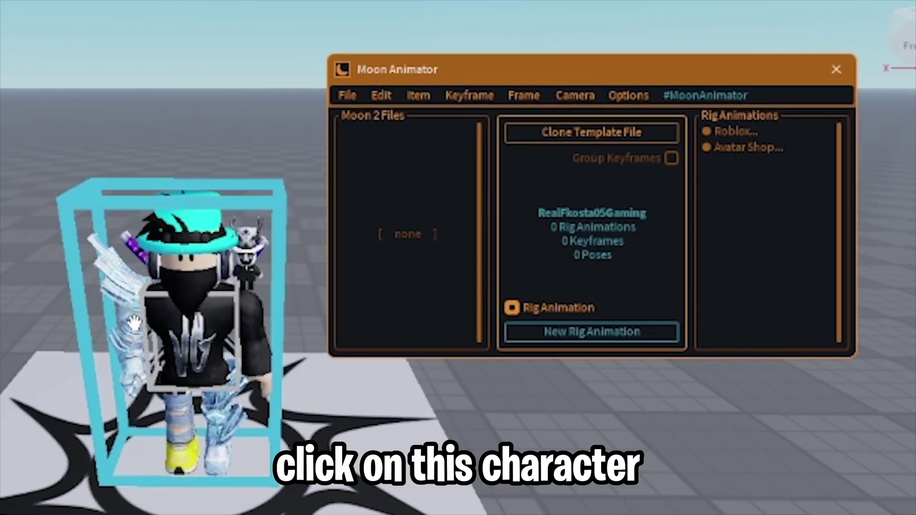
{"action": "left_click", "coordinate": [589, 335]}
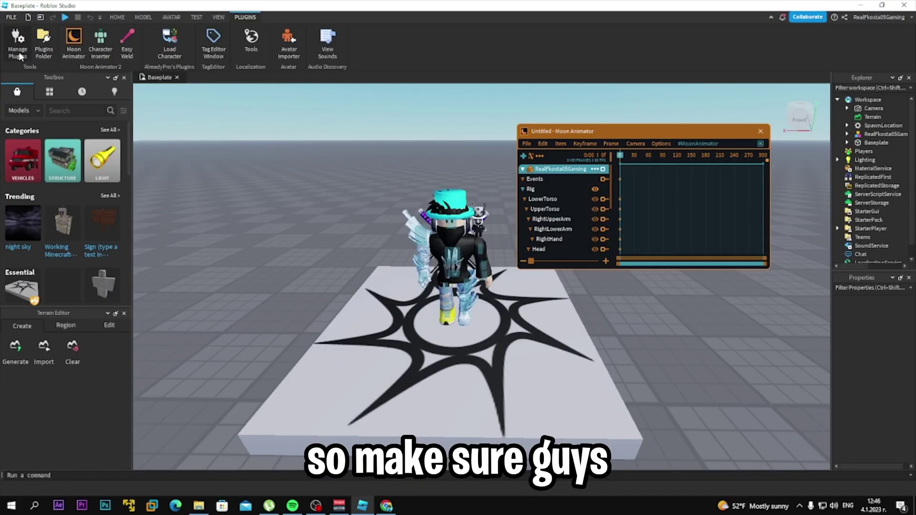
Review the installed plugins and the options available for Moon Animator 2
{"action": "left_click", "coordinate": [20, 57]}
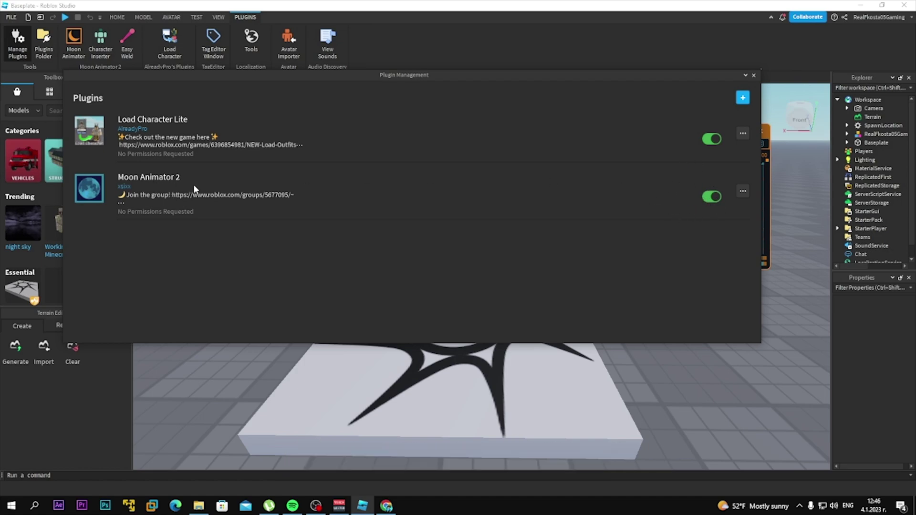
{"action": "left_click", "coordinate": [742, 187]}
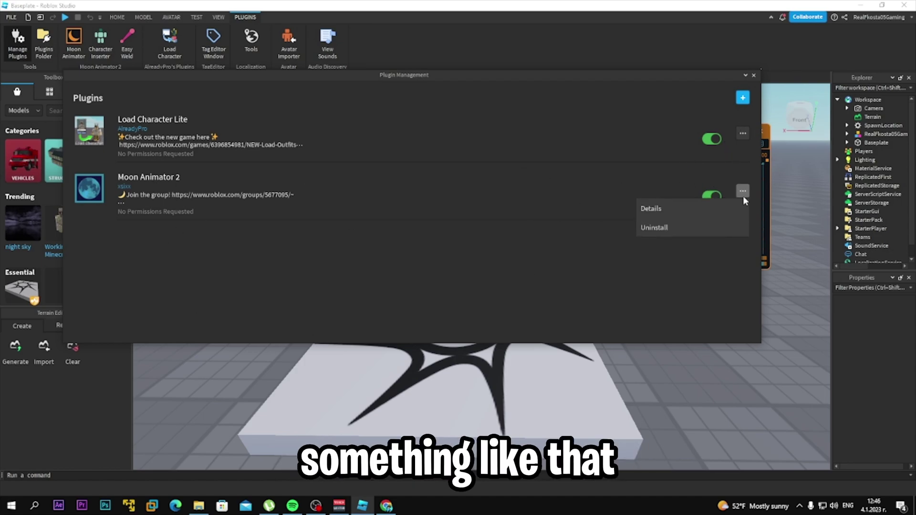
{"action": "left_click", "coordinate": [743, 194]}
{"action": "left_click", "coordinate": [753, 75]}
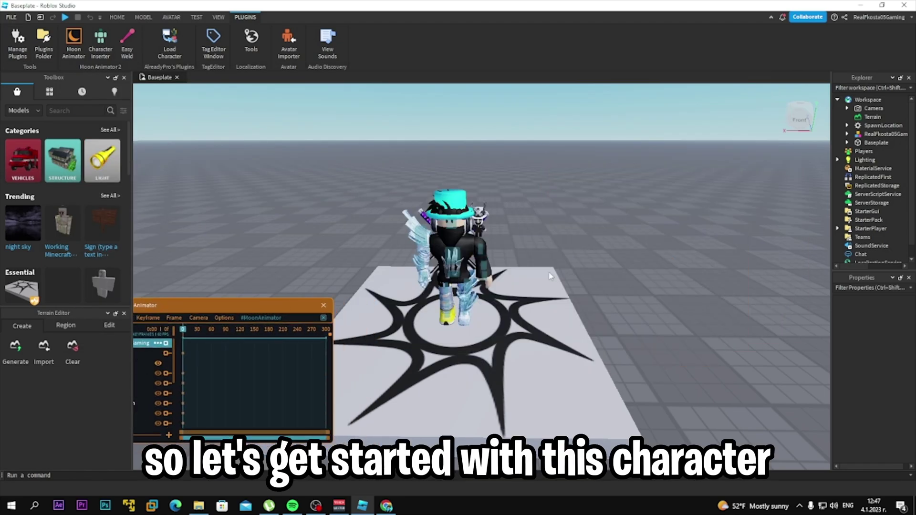
Rotate the character's upper and lower arms outward and bend the elbows into a hands-on-hips pose
{"action": "scroll", "coordinate": [505, 234], "scroll_direction": "up", "scroll_amount": 3}
{"action": "left_click", "coordinate": [501, 244]}
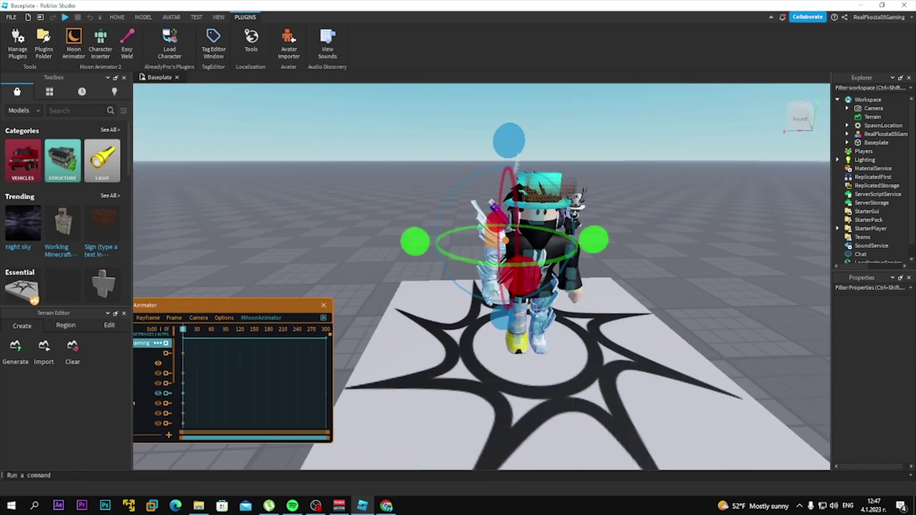
{"action": "left_click_drag", "start_coordinate": [511, 276], "coordinate": [472, 272]}
{"action": "left_click", "coordinate": [479, 282]}
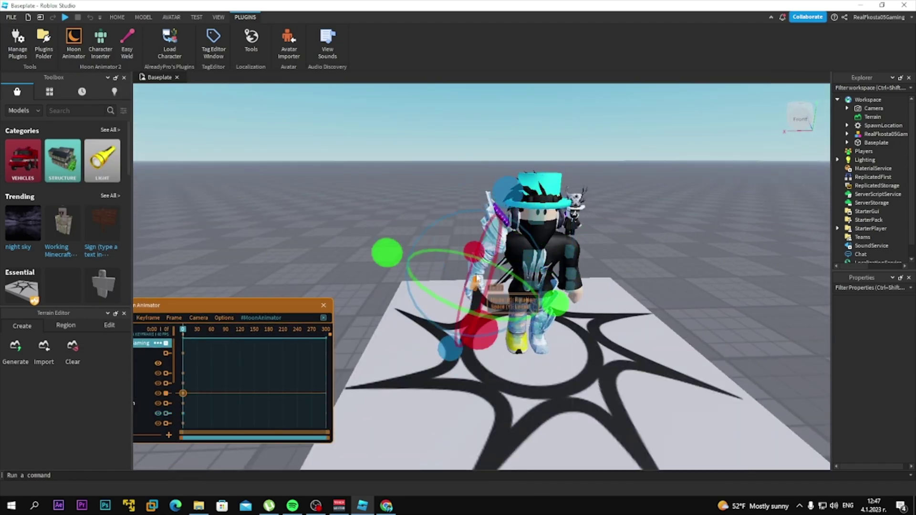
{"action": "left_click_drag", "start_coordinate": [386, 253], "coordinate": [327, 282]}
{"action": "left_click", "coordinate": [567, 253]}
{"action": "left_click_drag", "start_coordinate": [615, 238], "coordinate": [673, 204]}
{"action": "scroll", "coordinate": [673, 204], "scroll_direction": "up", "scroll_amount": 2}
{"action": "left_click_drag", "start_coordinate": [548, 306], "coordinate": [517, 274]}
{"action": "scroll", "coordinate": [499, 239], "scroll_direction": "up", "scroll_amount": 3}
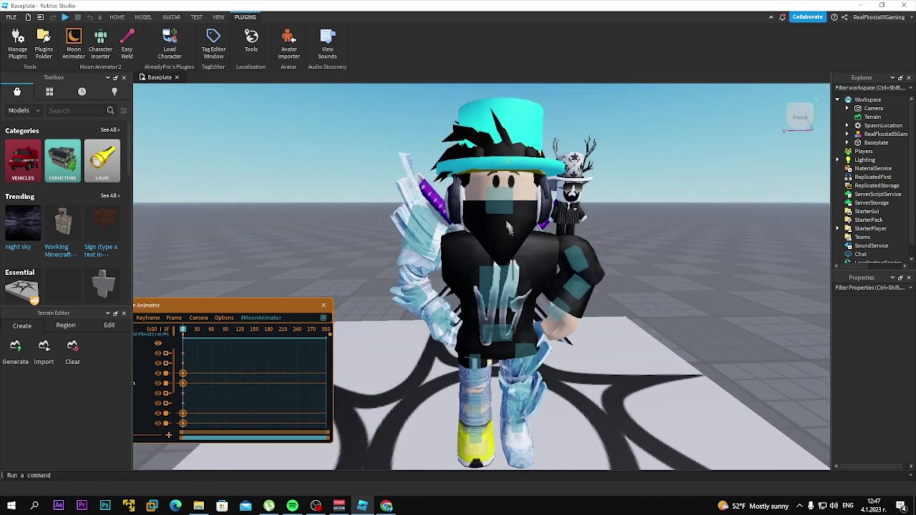
Tilt the character's head slightly to the side
{"action": "scroll", "coordinate": [496, 229], "scroll_direction": "down", "scroll_amount": 2}
{"action": "left_click", "coordinate": [493, 222]}
{"action": "left_click_drag", "start_coordinate": [414, 243], "coordinate": [391, 279]}
{"action": "left_click", "coordinate": [627, 267]}
Rotate the character's upper and lower legs into a wider standing stance
{"action": "right_click_drag", "start_coordinate": [632, 296], "coordinate": [631, 270]}
{"action": "left_click", "coordinate": [477, 374]}
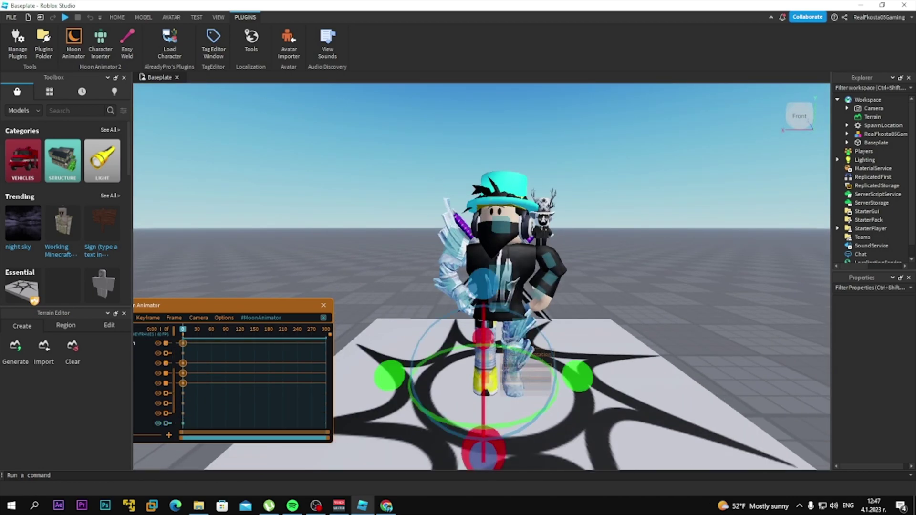
{"action": "left_click", "coordinate": [480, 334]}
{"action": "left_click", "coordinate": [619, 283]}
{"action": "left_click_drag", "start_coordinate": [483, 400], "coordinate": [480, 422]}
{"action": "left_click", "coordinate": [475, 365]}
{"action": "left_click", "coordinate": [518, 337]}
{"action": "left_click_drag", "start_coordinate": [515, 396], "coordinate": [537, 396]}
{"action": "left_click", "coordinate": [524, 363]}
{"action": "left_click", "coordinate": [497, 399]}
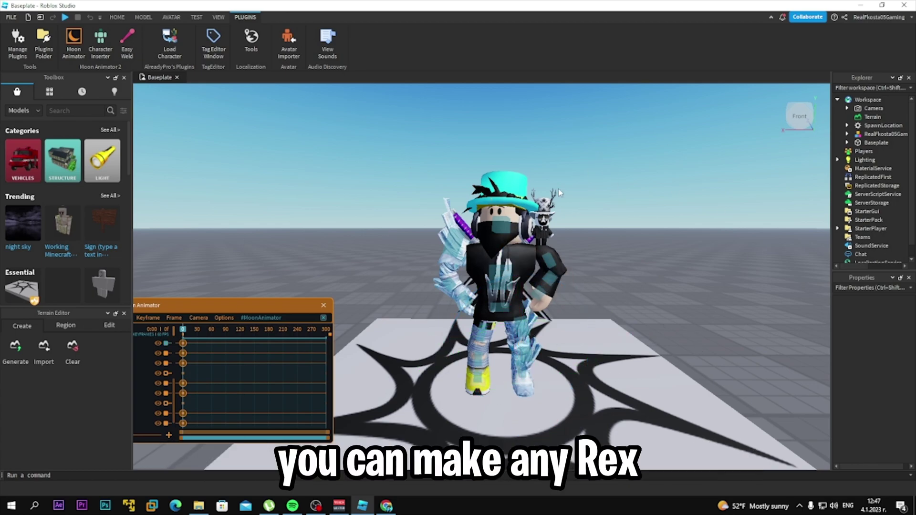
{"action": "left_click", "coordinate": [456, 251]}
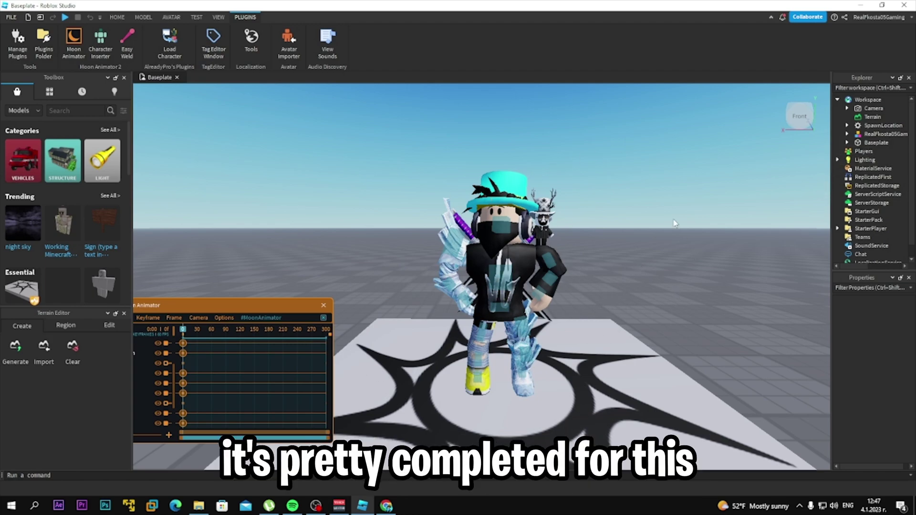
Start exporting the posed character model from the Workspace with Export Selection
{"action": "left_click", "coordinate": [871, 135]}
{"action": "right_click", "coordinate": [870, 135]}
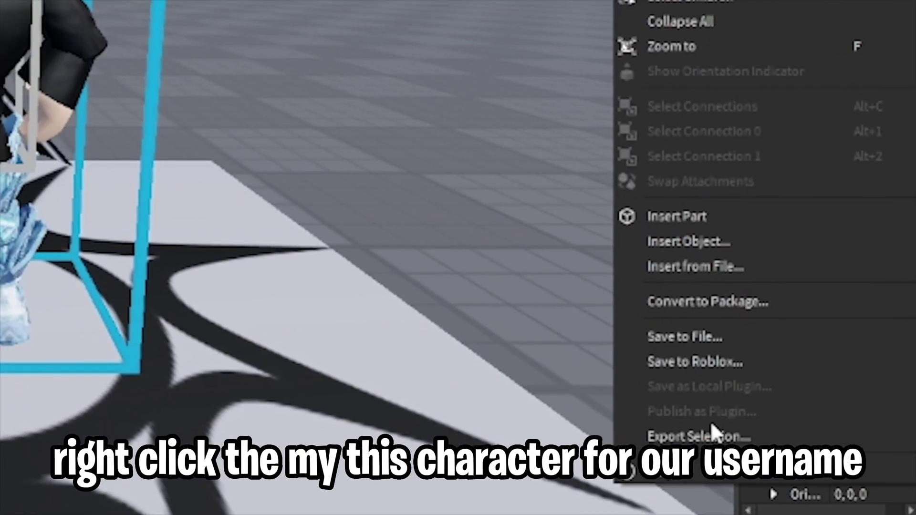
{"action": "left_click", "coordinate": [714, 433]}
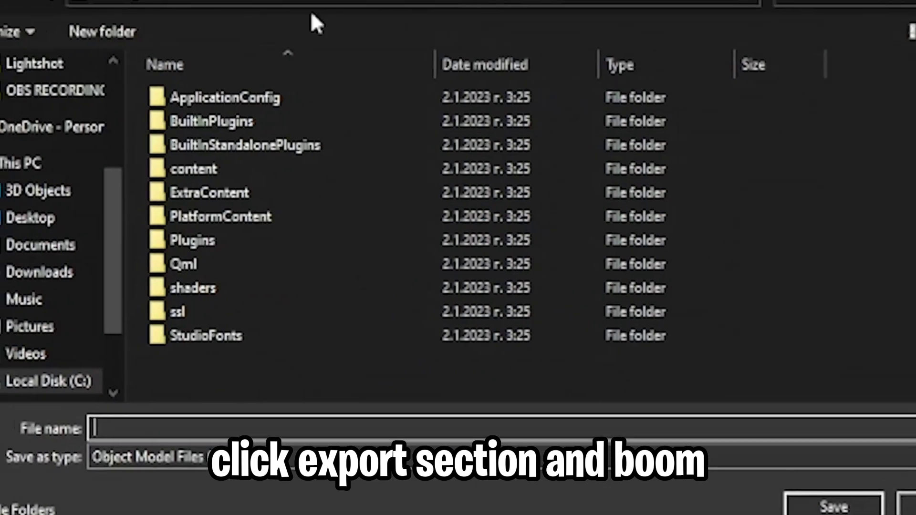
Browse the Documents and Pictures folders for a place to save the exported model
{"action": "left_click", "coordinate": [12, 245]}
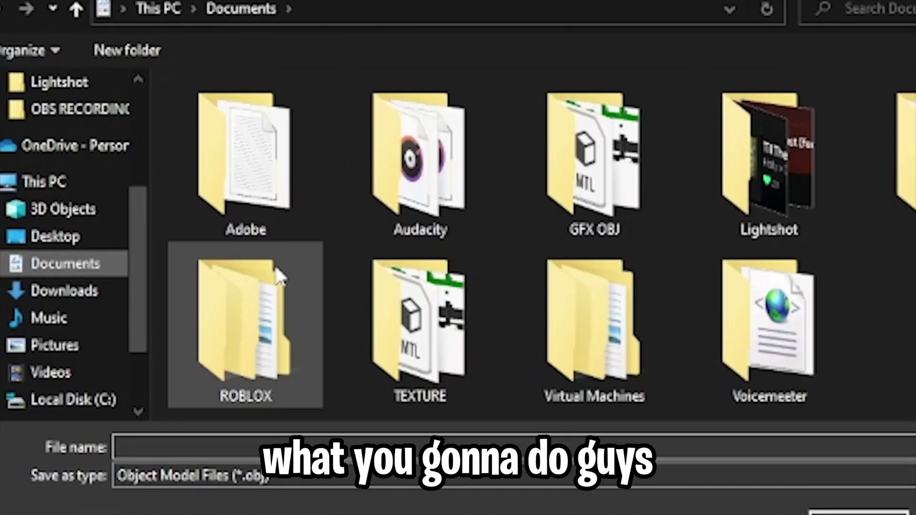
{"action": "left_click", "coordinate": [53, 345]}
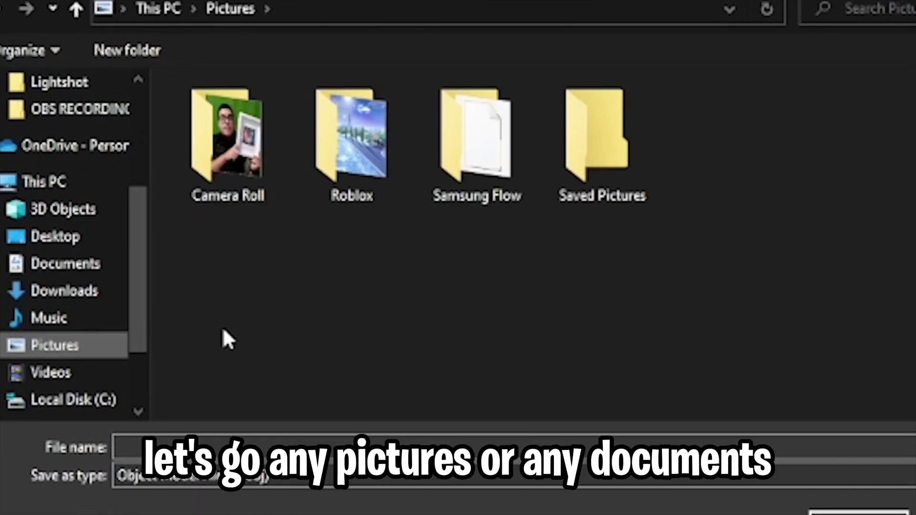
{"action": "left_click", "coordinate": [67, 268]}
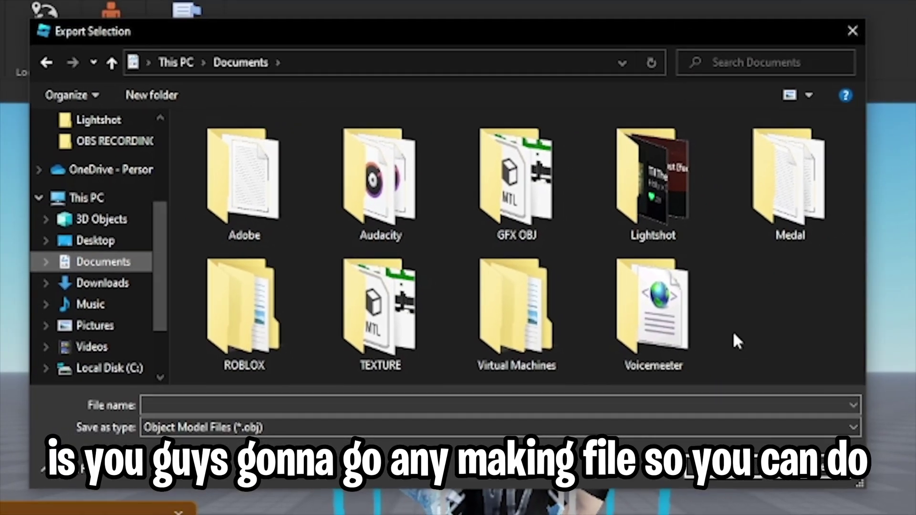
{"action": "right_click", "coordinate": [771, 326]}
{"action": "left_click", "coordinate": [768, 302]}
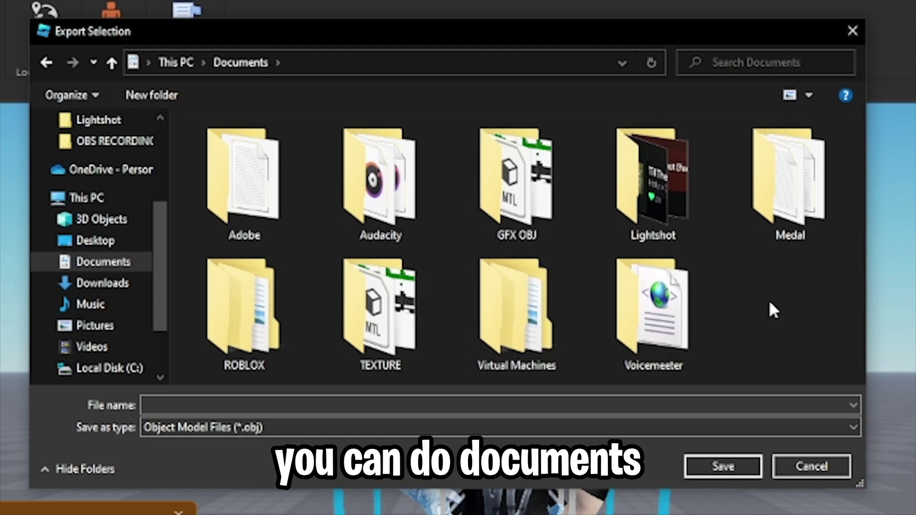
{"action": "left_click", "coordinate": [96, 326]}
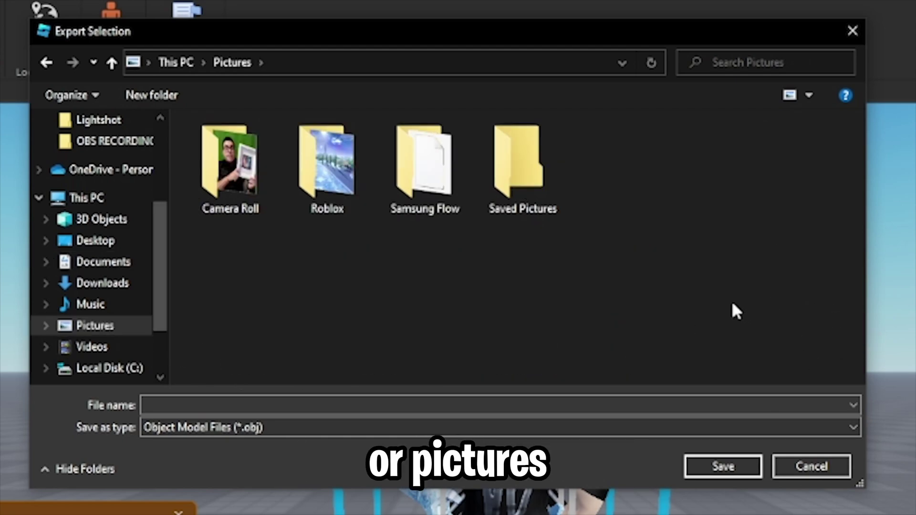
{"action": "right_click", "coordinate": [732, 307]}
{"action": "left_click", "coordinate": [599, 269]}
{"action": "right_click", "coordinate": [540, 264]}
{"action": "left_click", "coordinate": [281, 339]}
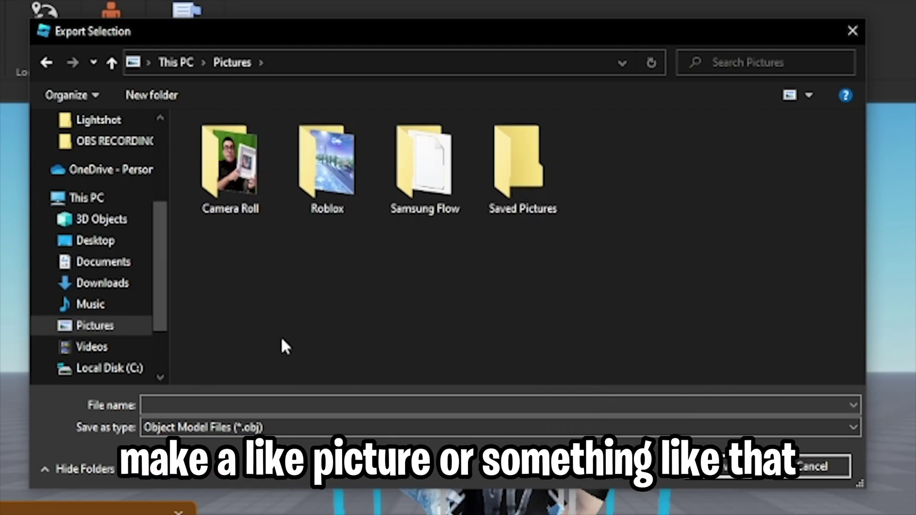
Open the GFX OBJ folder inside Documents as the save location for the exported model
{"action": "left_click", "coordinate": [103, 261]}
{"action": "left_click", "coordinate": [539, 200]}
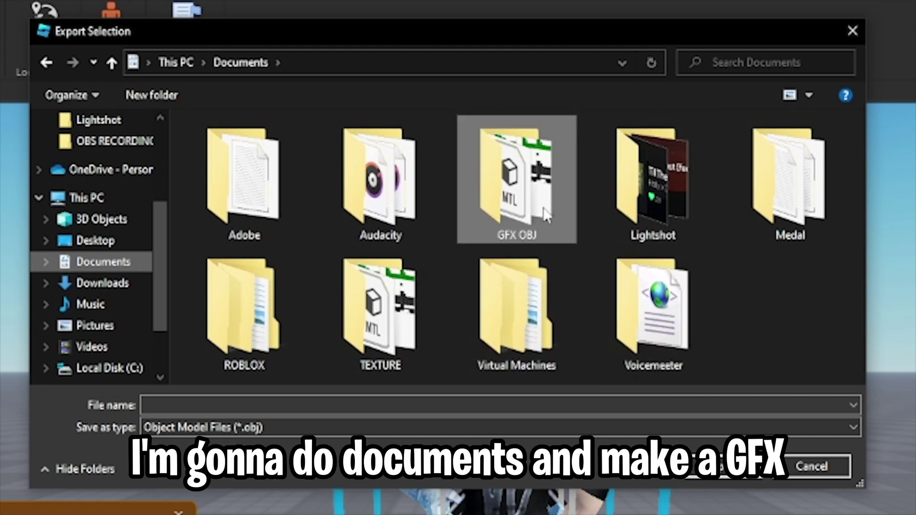
{"action": "left_click", "coordinate": [387, 310]}
{"action": "left_click", "coordinate": [557, 195]}
{"action": "left_click", "coordinate": [810, 340]}
{"action": "left_click", "coordinate": [405, 352]}
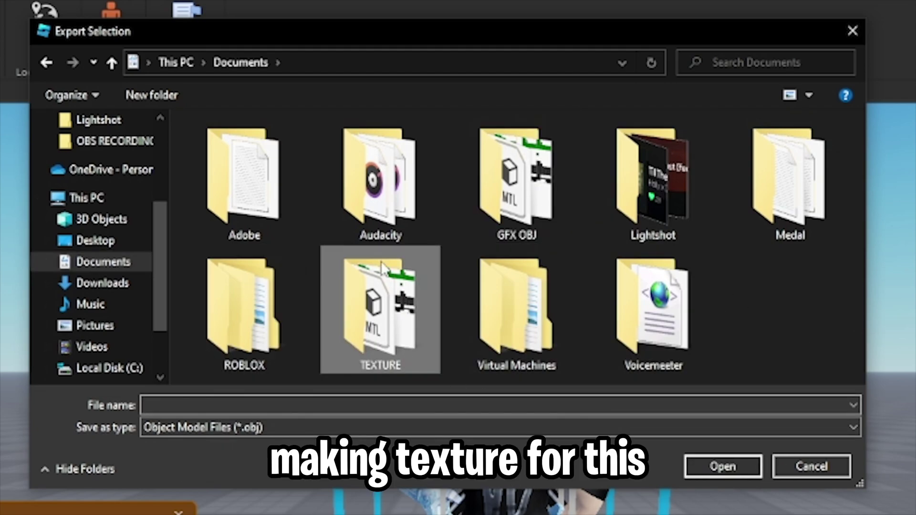
{"action": "left_click", "coordinate": [527, 210]}
{"action": "double_click", "coordinate": [518, 197]}
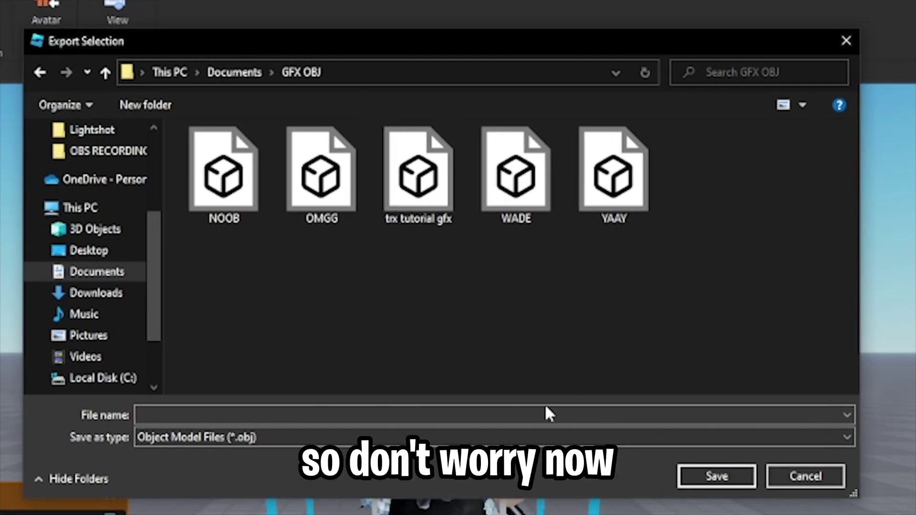
Save the exported character in the GFX OBJ folder as Tut in Object Model Files (*.obj) format
{"action": "left_click", "coordinate": [490, 407]}
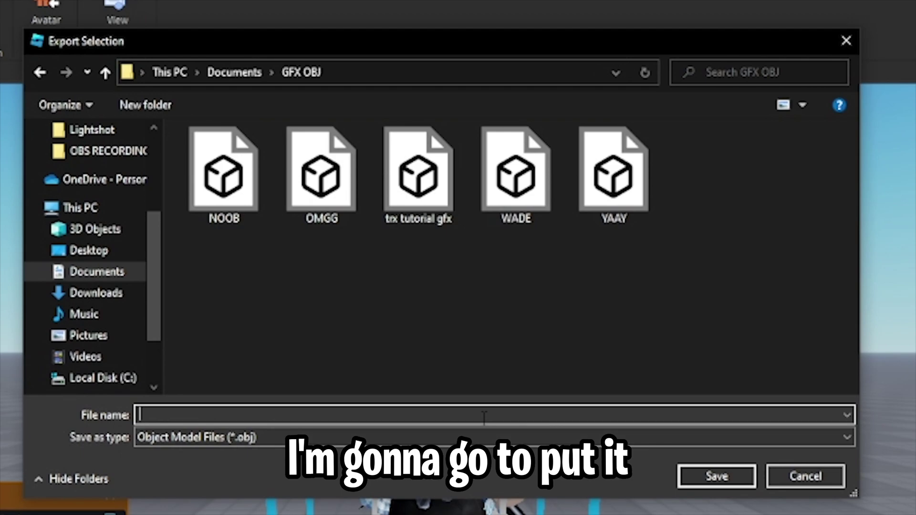
{"action": "type", "text": "Tut"}
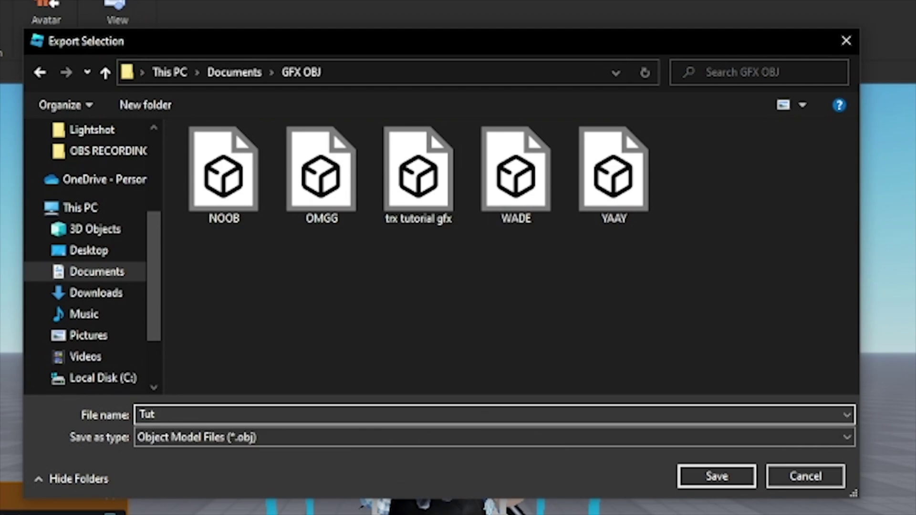
{"action": "left_click", "coordinate": [700, 482]}
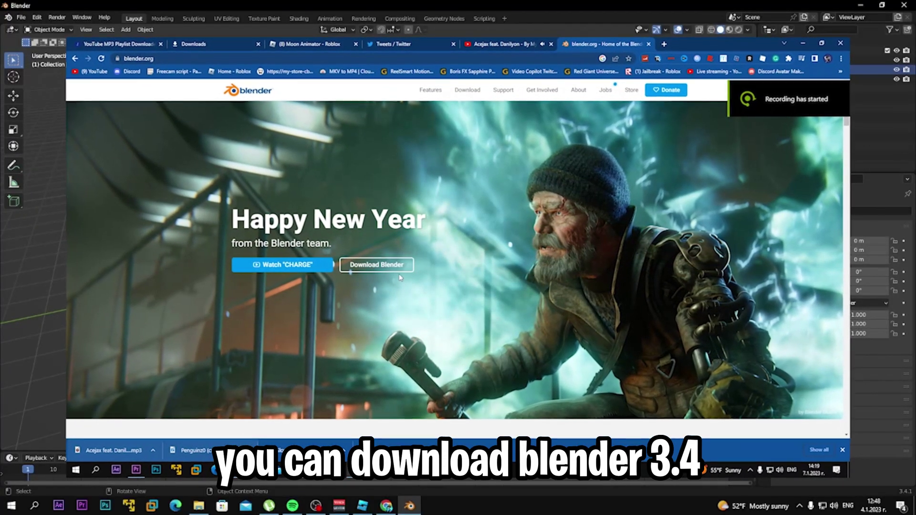
Download Blender 3.4.1 for Windows from blender.org, and open the recent file lightroom.blend in Blender
{"action": "left_click", "coordinate": [399, 268]}
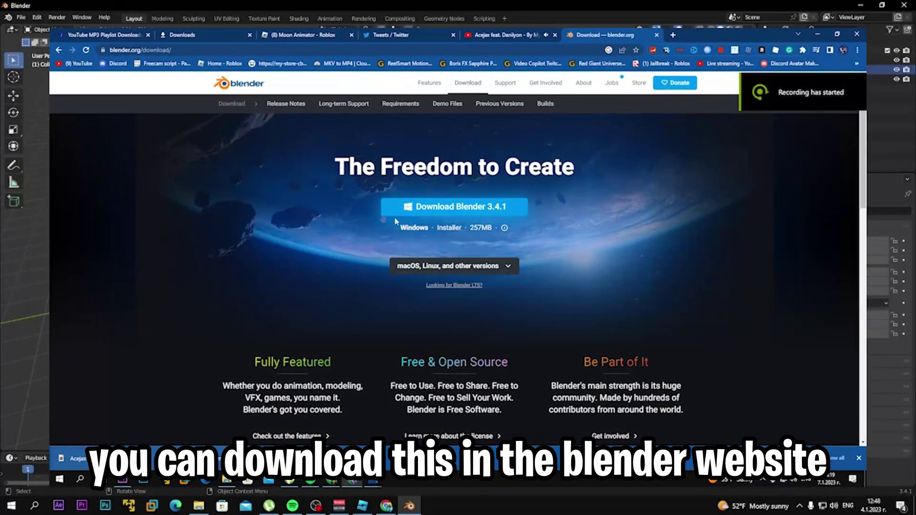
{"action": "left_click", "coordinate": [454, 205]}
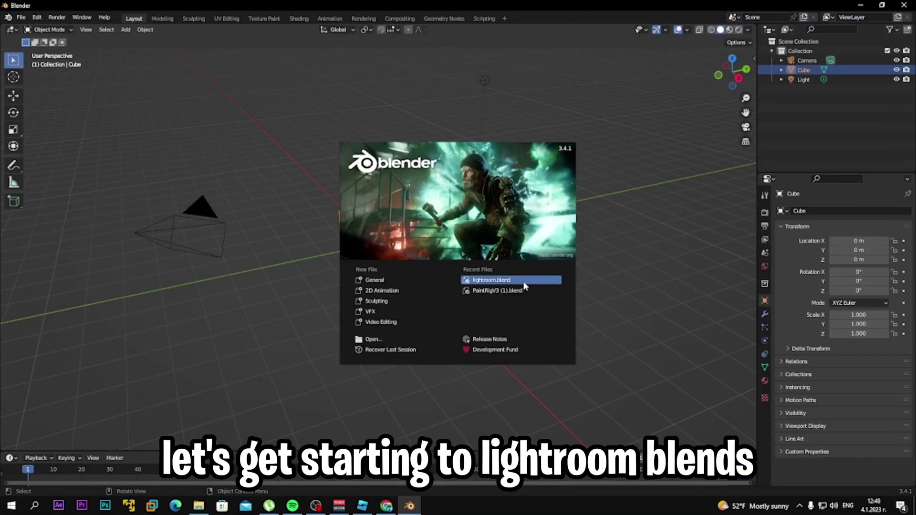
{"action": "left_click", "coordinate": [491, 280]}
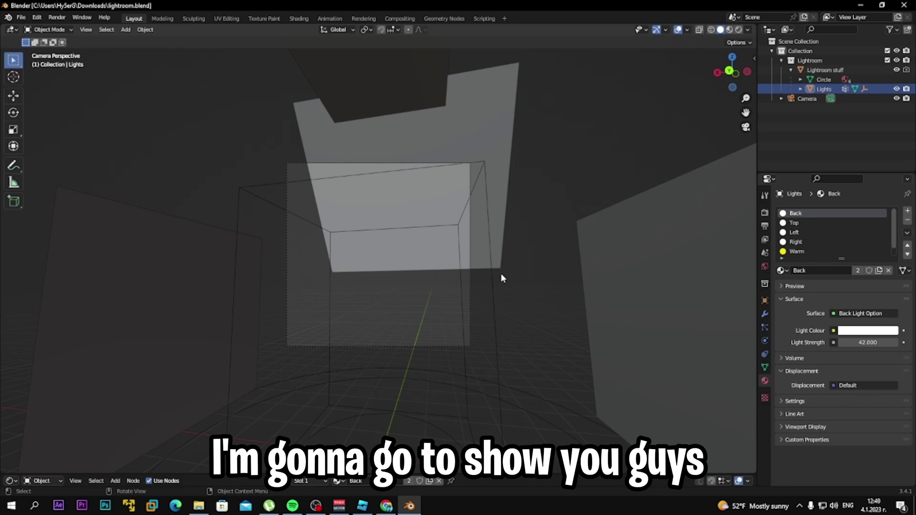
Toggle the viewport between the camera view and the free perspective view of the lightroom
{"action": "key", "text": "KP_0"}
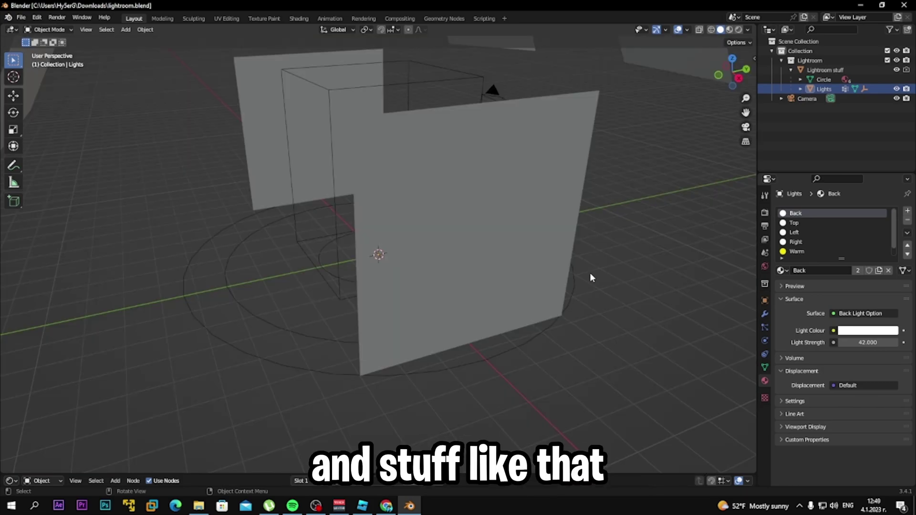
{"action": "left_click", "coordinate": [747, 128]}
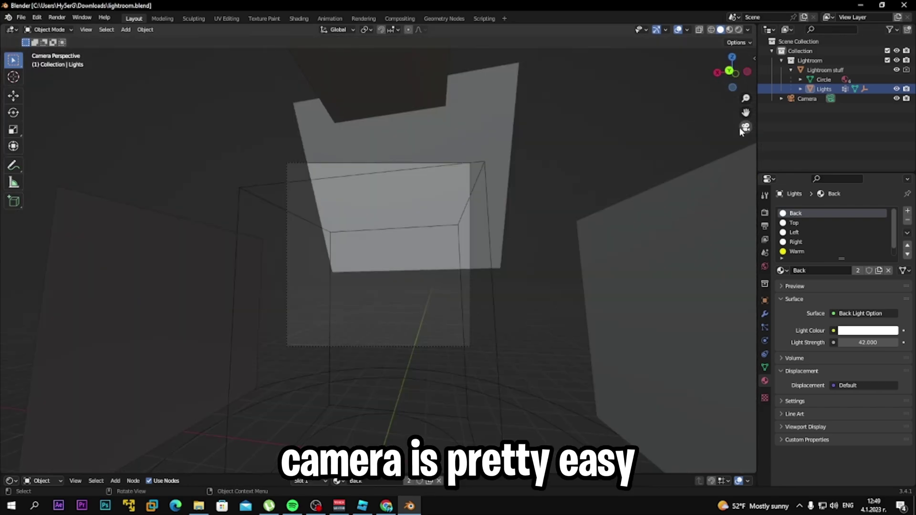
{"action": "left_click", "coordinate": [746, 128]}
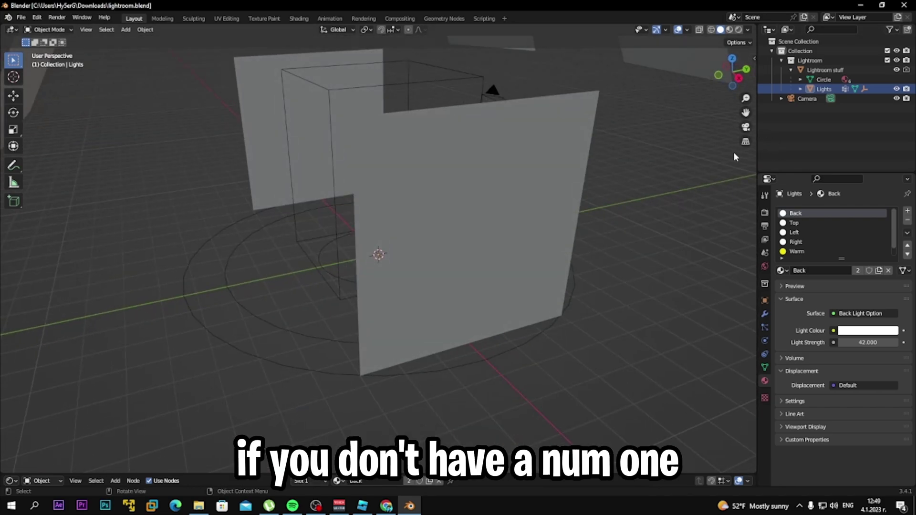
{"action": "left_click", "coordinate": [746, 127]}
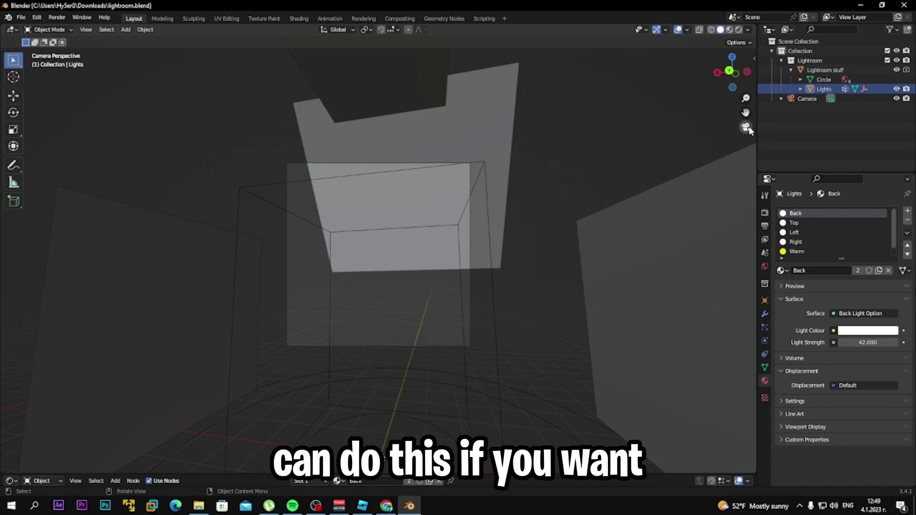
Move the camera back from the lightroom with walk navigation in camera view, and return to the free perspective view
{"action": "key", "text": "shift+grave"}
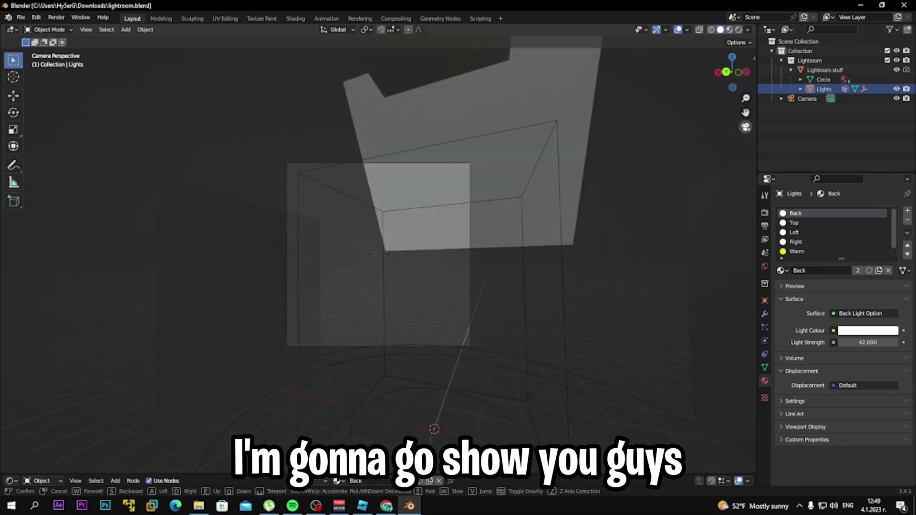
{"action": "key", "text": "s"}
{"action": "left_click", "coordinate": [527, 56]}
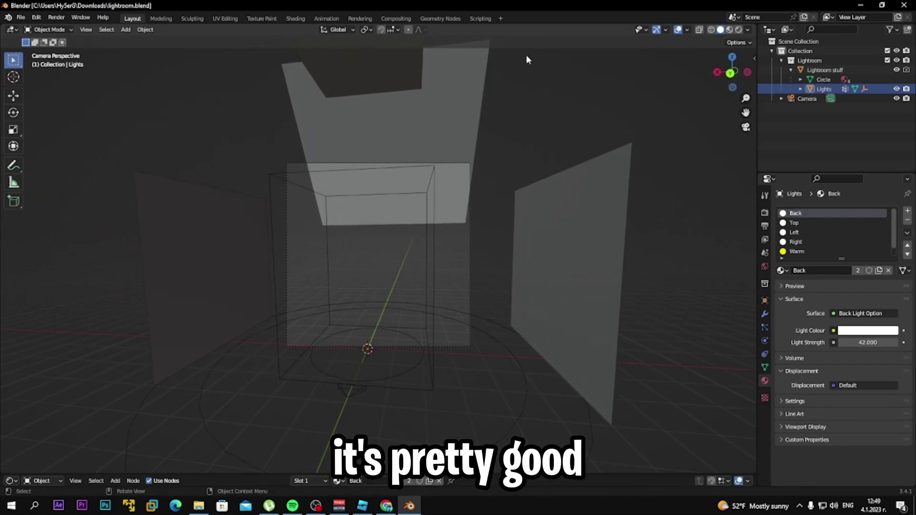
{"action": "middle_click_drag", "start_coordinate": [492, 190], "coordinate": [623, 213]}
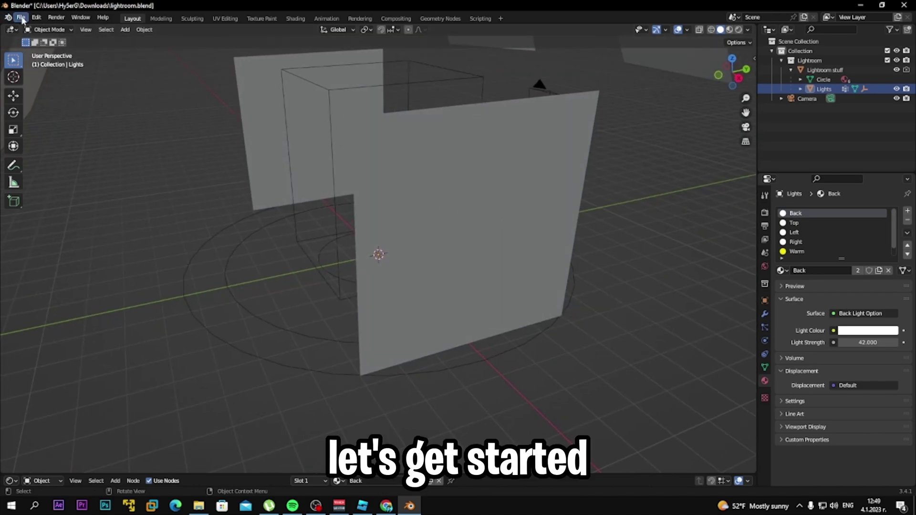
Import Tut.obj from the GFX OBJ folder into the lightroom scene as a Wavefront OBJ
{"action": "left_click", "coordinate": [9, 17]}
{"action": "left_click", "coordinate": [21, 18]}
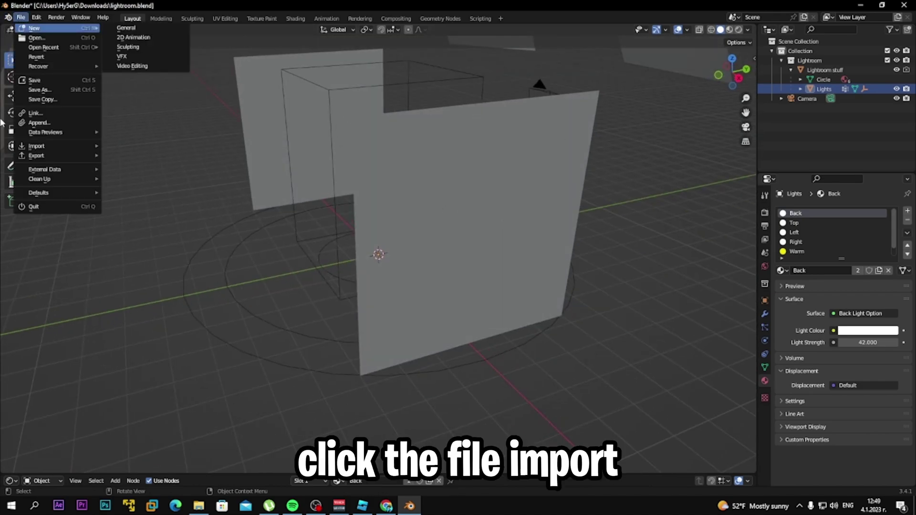
{"action": "left_click", "coordinate": [41, 146]}
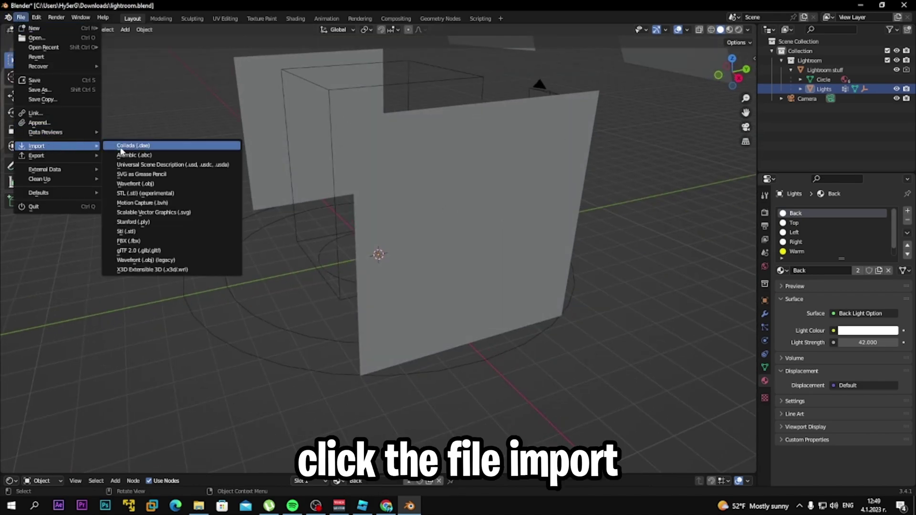
{"action": "left_click", "coordinate": [158, 185]}
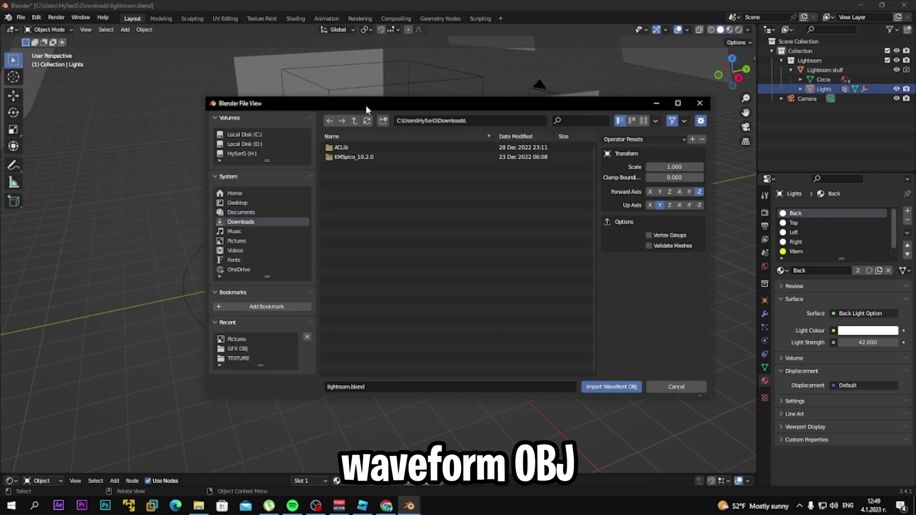
{"action": "left_click_drag", "start_coordinate": [366, 106], "coordinate": [354, 106]}
{"action": "left_click", "coordinate": [20, 18]}
{"action": "mouse_move", "coordinate": [53, 146]}
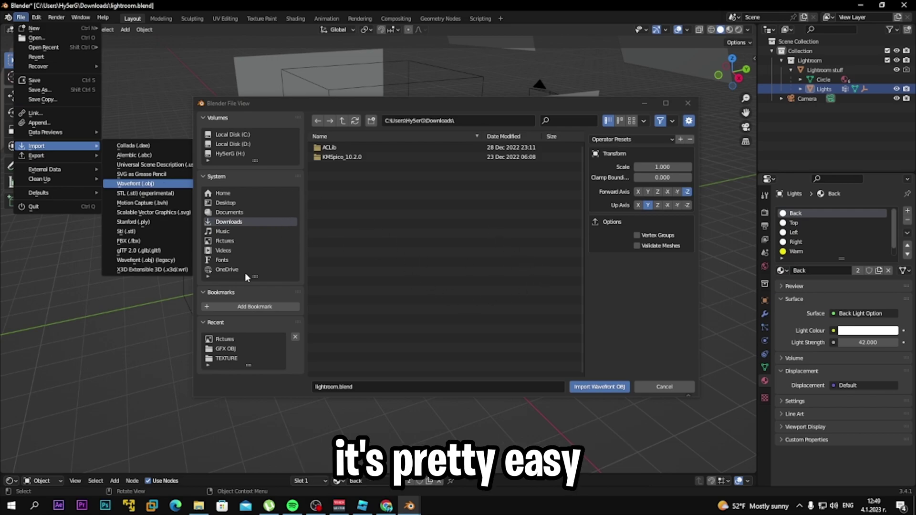
{"action": "left_click", "coordinate": [233, 348]}
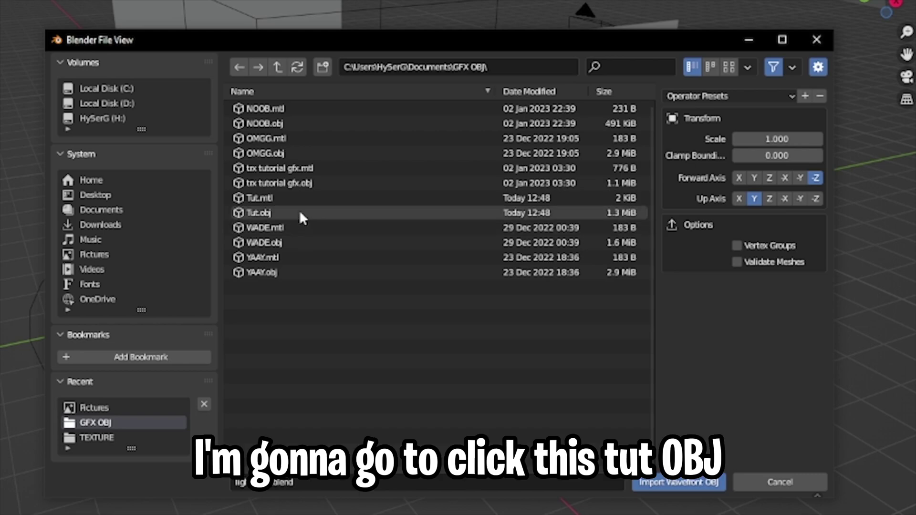
{"action": "left_click", "coordinate": [643, 483]}
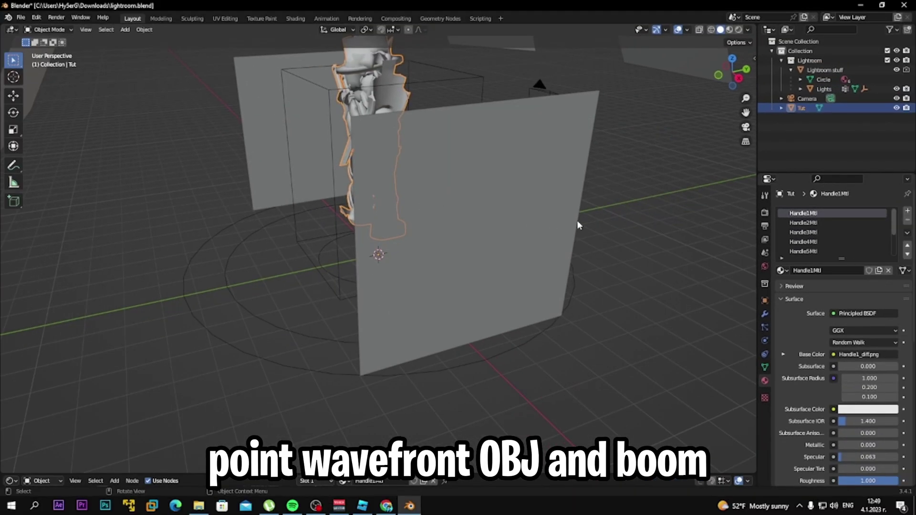
Show the viewport in rendered shading and move the imported Tut character into position at the centre of the lightroom
{"action": "left_click", "coordinate": [14, 97]}
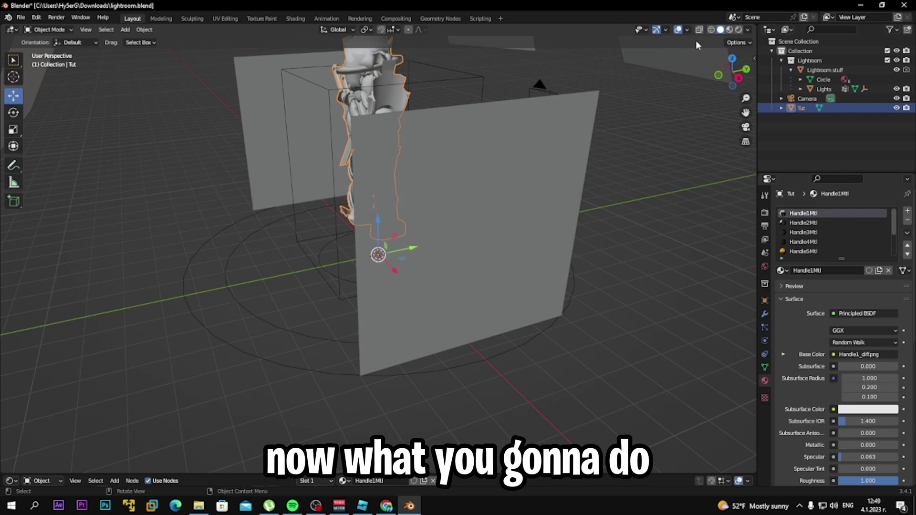
{"action": "left_click", "coordinate": [738, 30]}
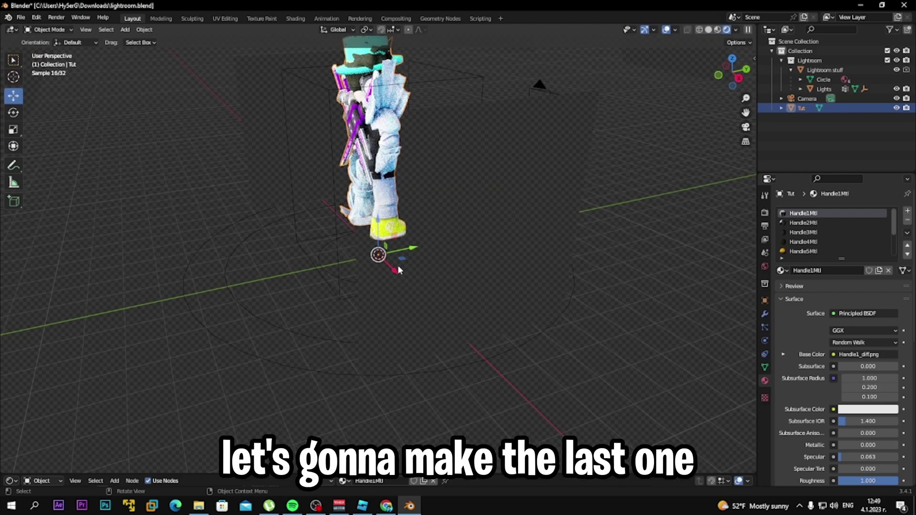
{"action": "left_click_drag", "start_coordinate": [399, 270], "coordinate": [417, 287]}
{"action": "left_click", "coordinate": [613, 215]}
{"action": "key", "text": "shift+grave"}
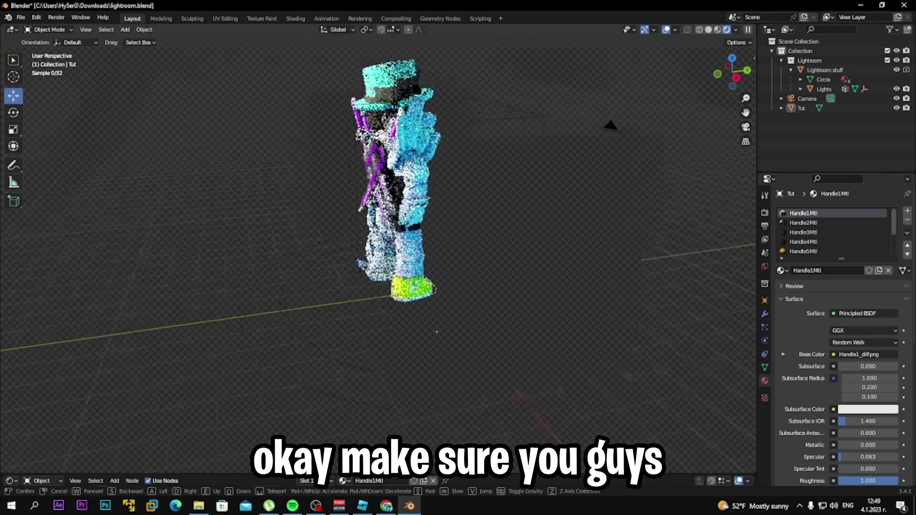
{"action": "key", "text": "d"}
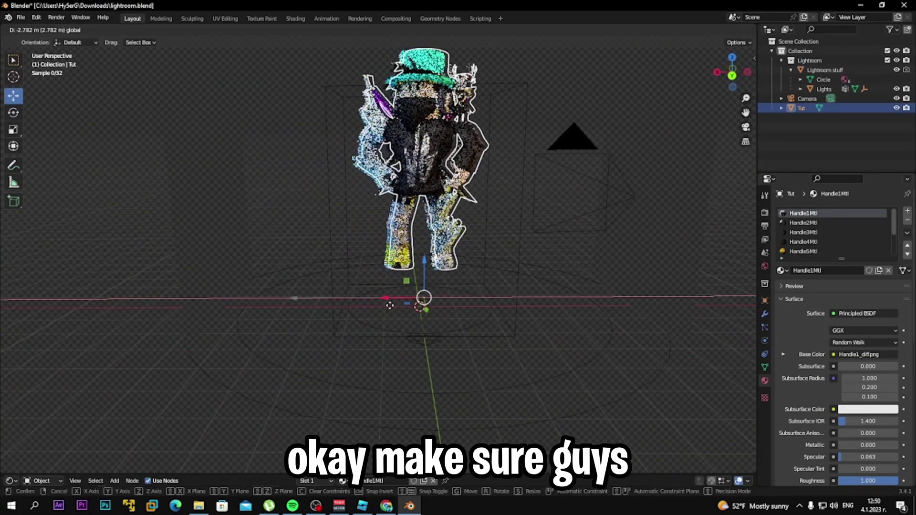
{"action": "left_click_drag", "start_coordinate": [389, 306], "coordinate": [384, 342]}
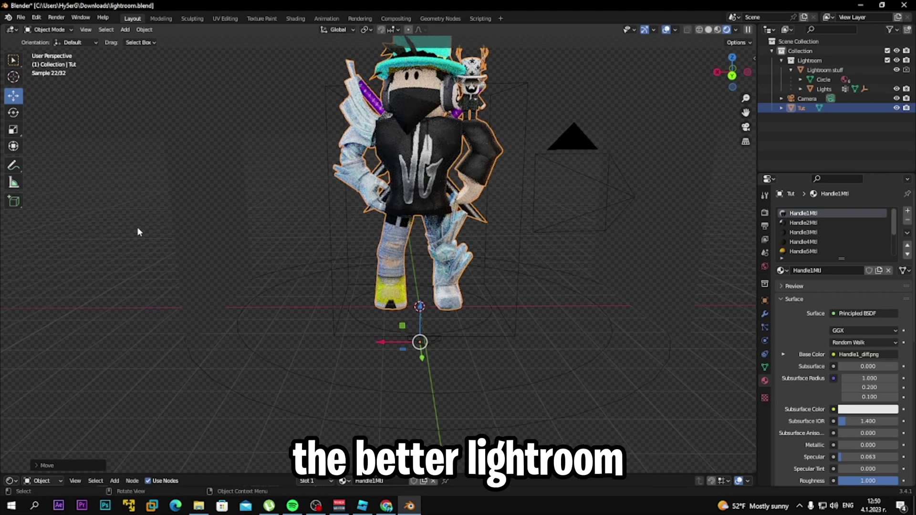
Change the Warm material's emission color on the Lights object to a darkened grayish blue with hue 0.537 and saturation 0.257
{"action": "left_click", "coordinate": [481, 158]}
{"action": "key", "text": "shift+grave"}
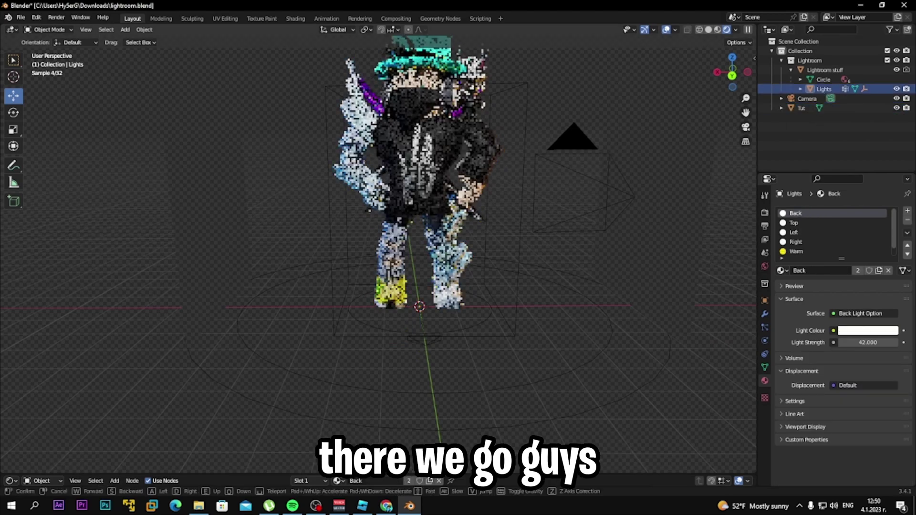
{"action": "key", "text": "w"}
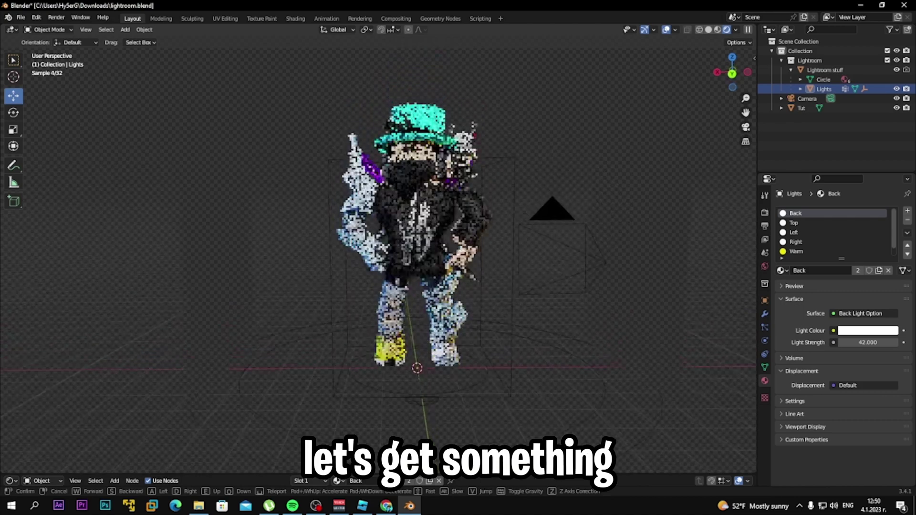
{"action": "left_click", "coordinate": [617, 83]}
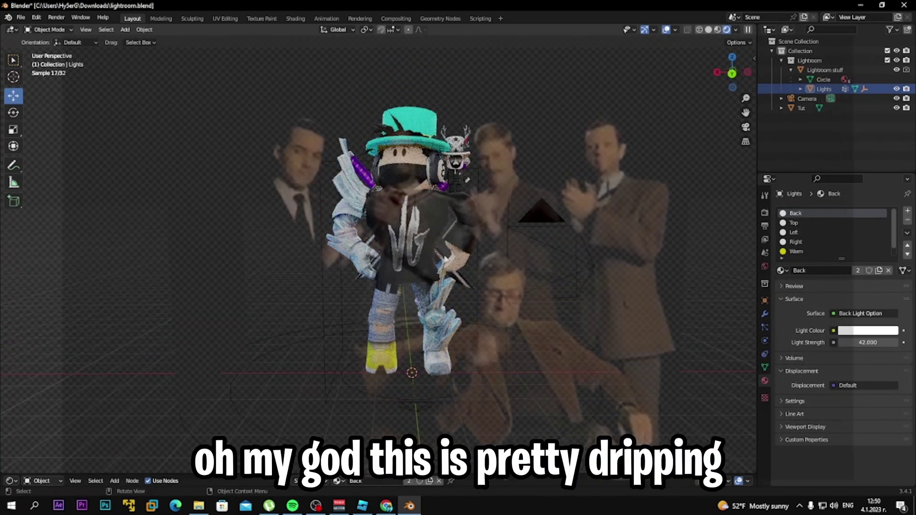
{"action": "scroll", "coordinate": [795, 245], "scroll_direction": "down", "scroll_amount": 1}
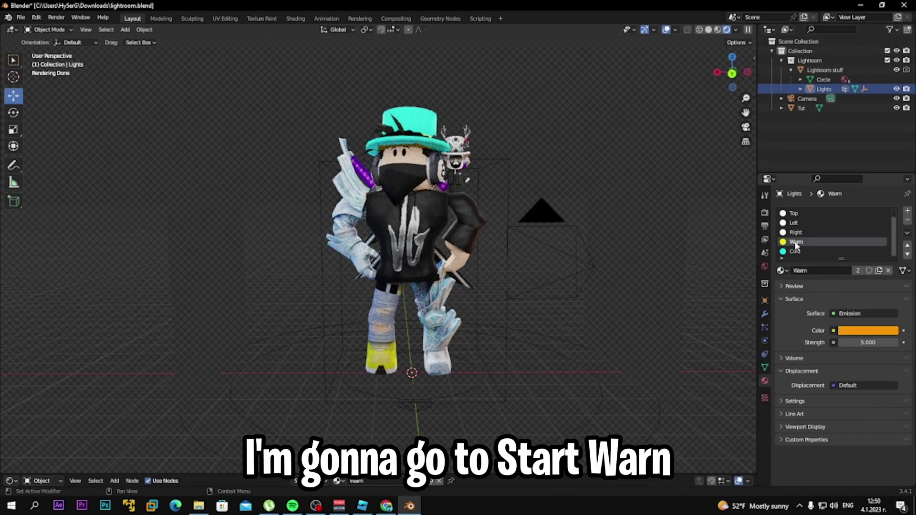
{"action": "left_click", "coordinate": [847, 329]}
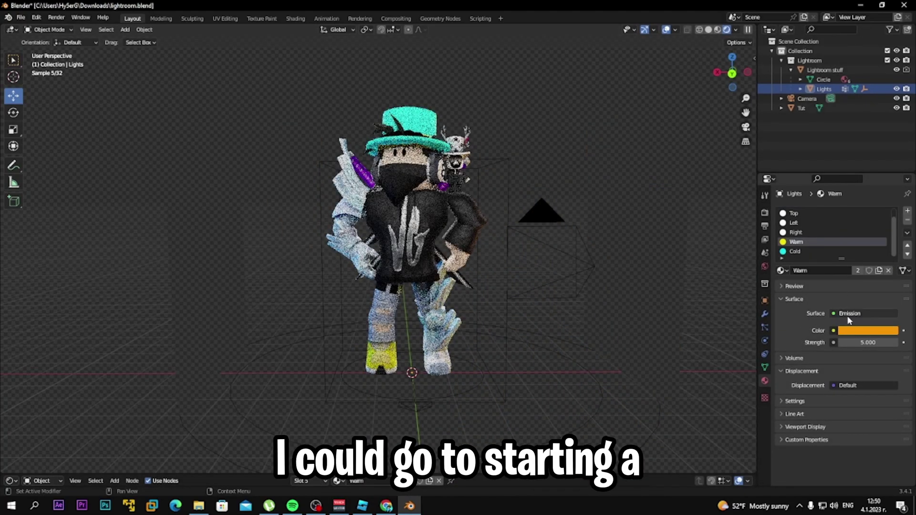
{"action": "left_click", "coordinate": [848, 329]}
{"action": "left_click", "coordinate": [847, 237]}
{"action": "left_click_drag", "start_coordinate": [850, 226], "coordinate": [850, 224]}
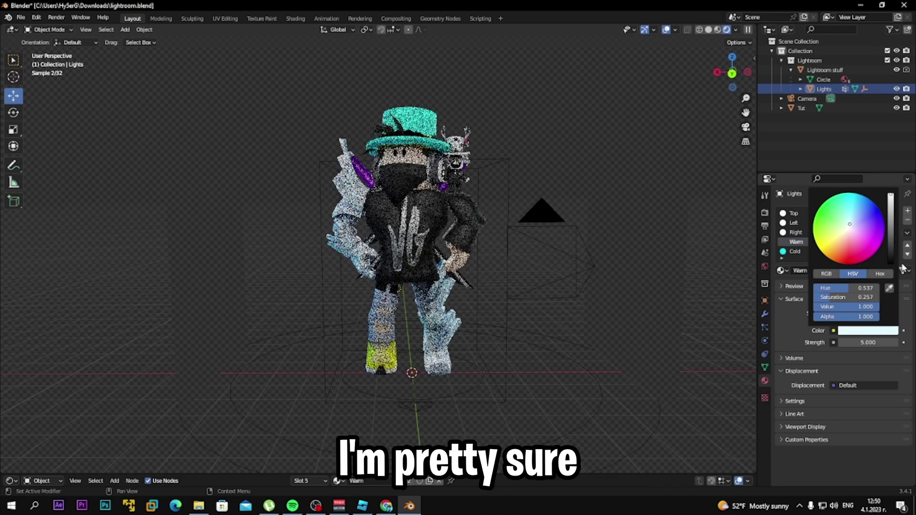
{"action": "mouse_move", "coordinate": [890, 195]}
{"action": "left_mouse_down"}
{"action": "mouse_move", "coordinate": [891, 263]}
{"action": "mouse_move", "coordinate": [891, 230]}
{"action": "left_mouse_up"}
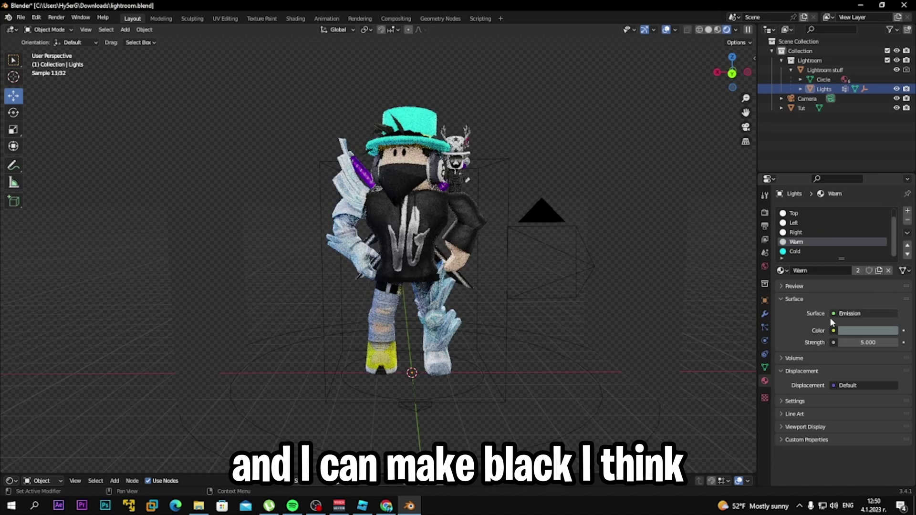
Change the Cold material's emission color on the Lights object to a saturated blue with hue 0.647, saturation 1.000 and value 1.000
{"action": "left_click", "coordinate": [799, 251]}
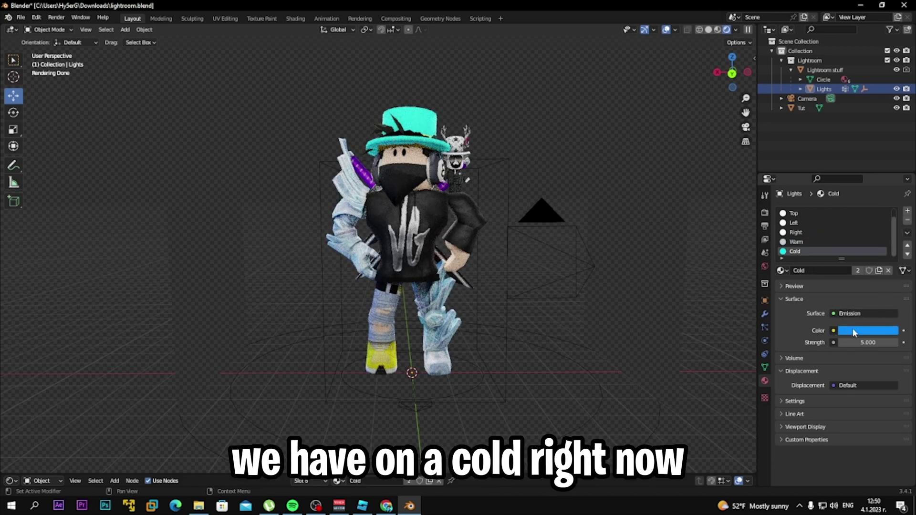
{"action": "left_click_drag", "start_coordinate": [842, 205], "coordinate": [837, 199]}
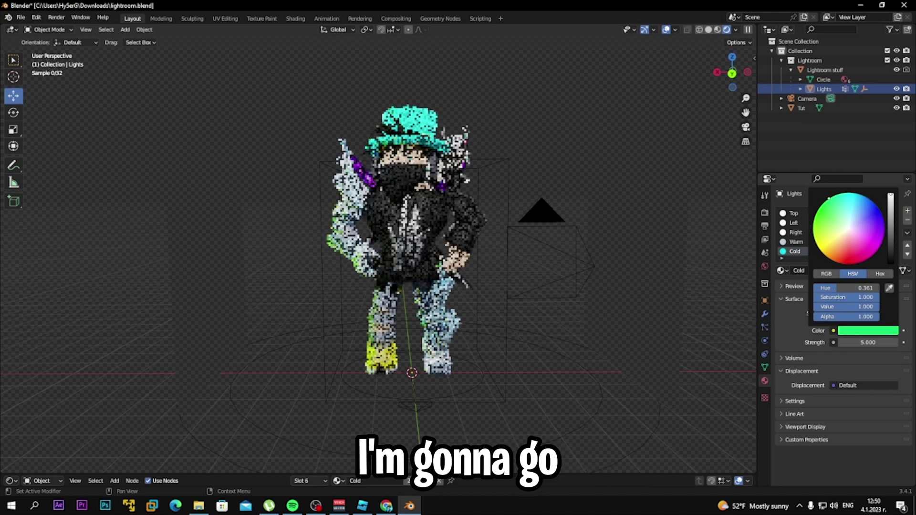
{"action": "mouse_move", "coordinate": [817, 245]}
{"action": "left_mouse_down"}
{"action": "mouse_move", "coordinate": [828, 208]}
{"action": "mouse_move", "coordinate": [848, 193]}
{"action": "left_mouse_up"}
{"action": "key", "text": "Escape"}
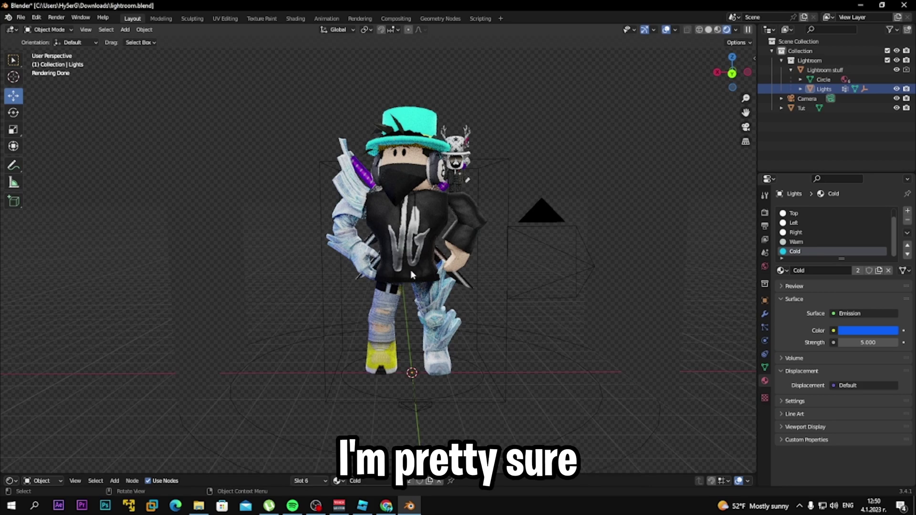
{"action": "left_click", "coordinate": [842, 333]}
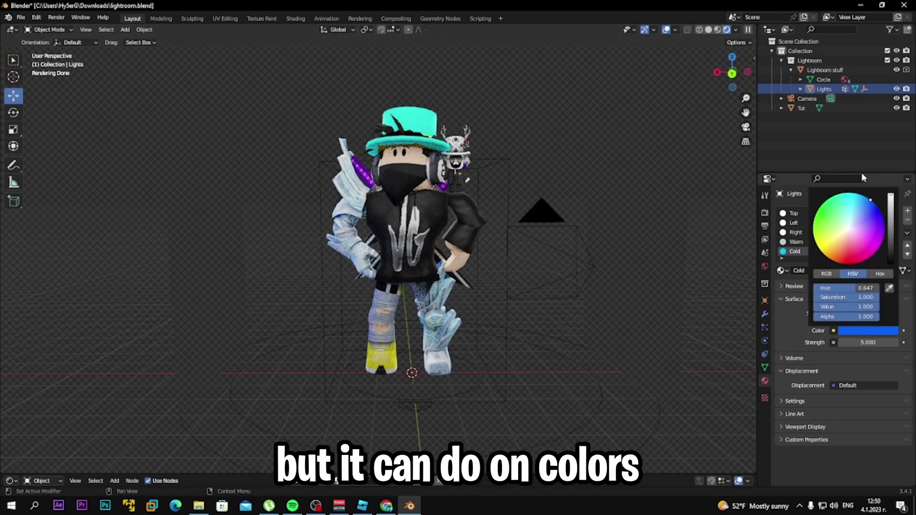
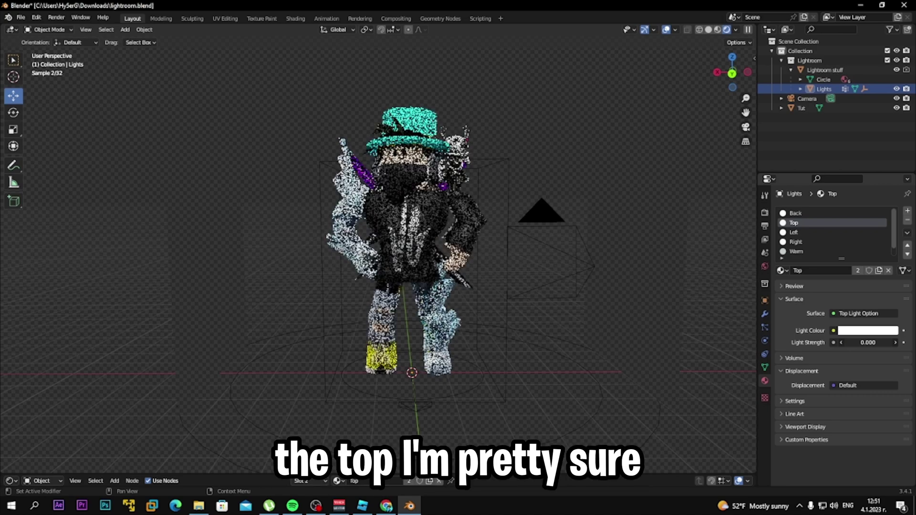
Set the light strength of the Left material on the Lights object to 7.500
{"action": "left_click", "coordinate": [836, 230]}
{"action": "scroll", "coordinate": [836, 231], "scroll_direction": "down", "scroll_amount": 1}
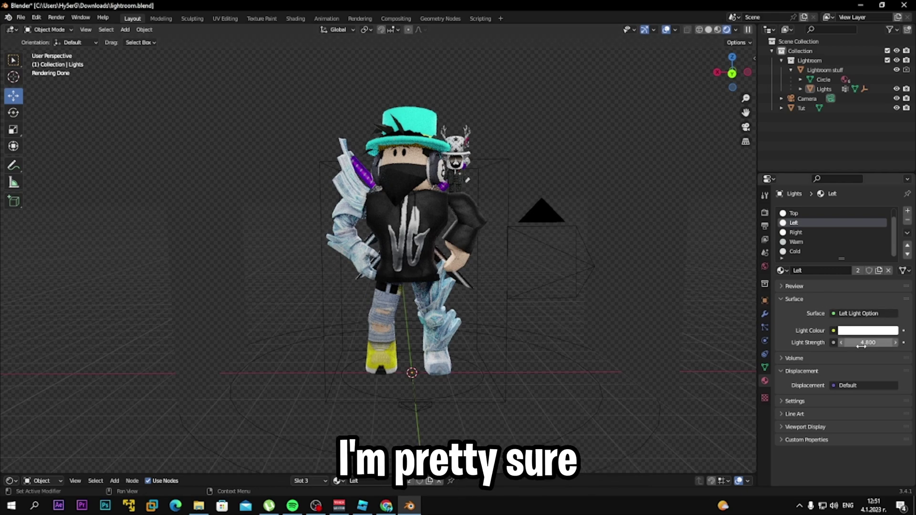
{"action": "left_click_drag", "start_coordinate": [859, 346], "coordinate": [888, 345]}
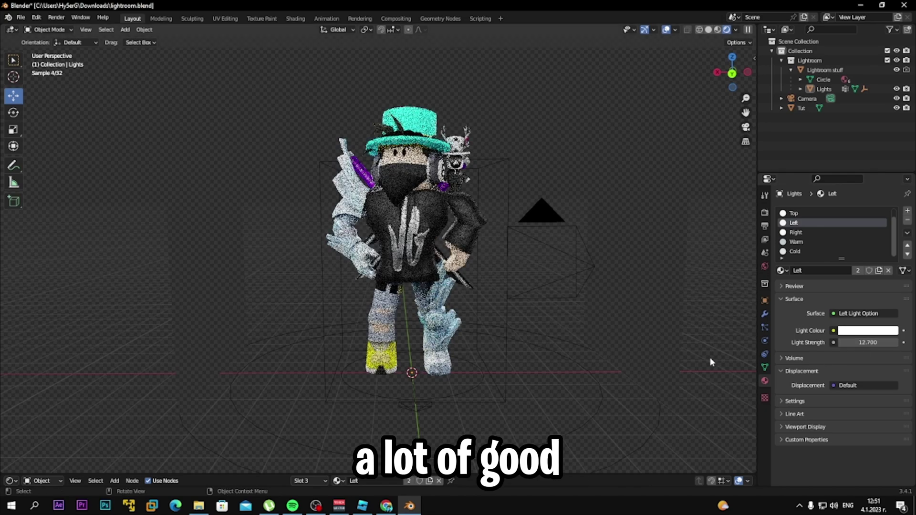
{"action": "left_click_drag", "start_coordinate": [866, 344], "coordinate": [851, 344]}
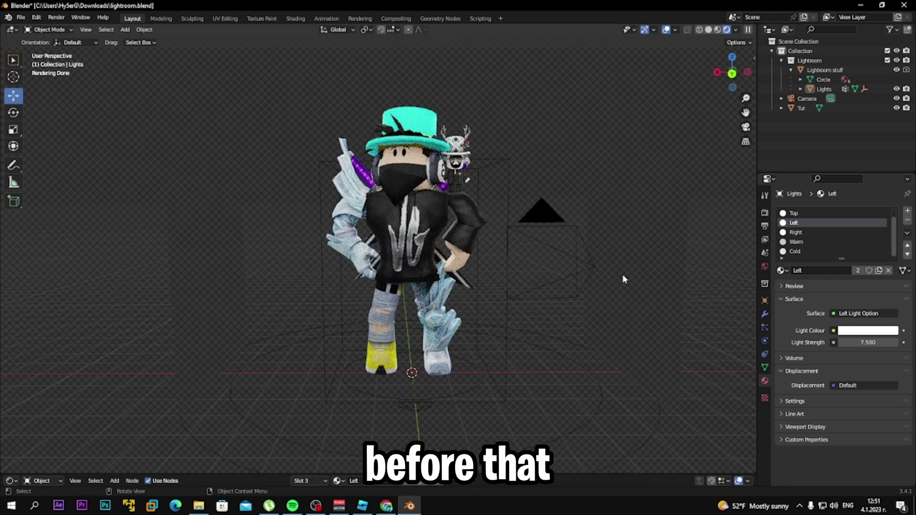
Look through the camera and move it back and sideways with walk navigation until the whole character fits inside the camera frame
{"action": "key", "text": "KP_0"}
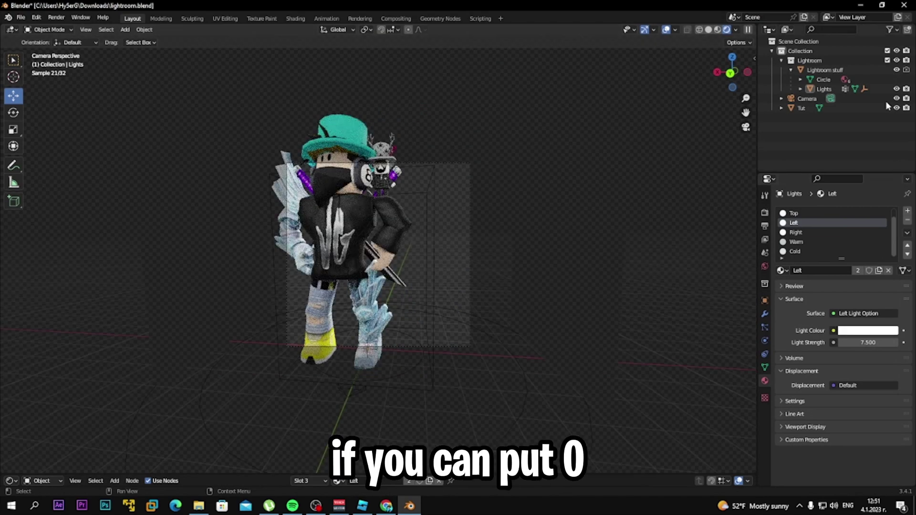
{"action": "left_click", "coordinate": [745, 127]}
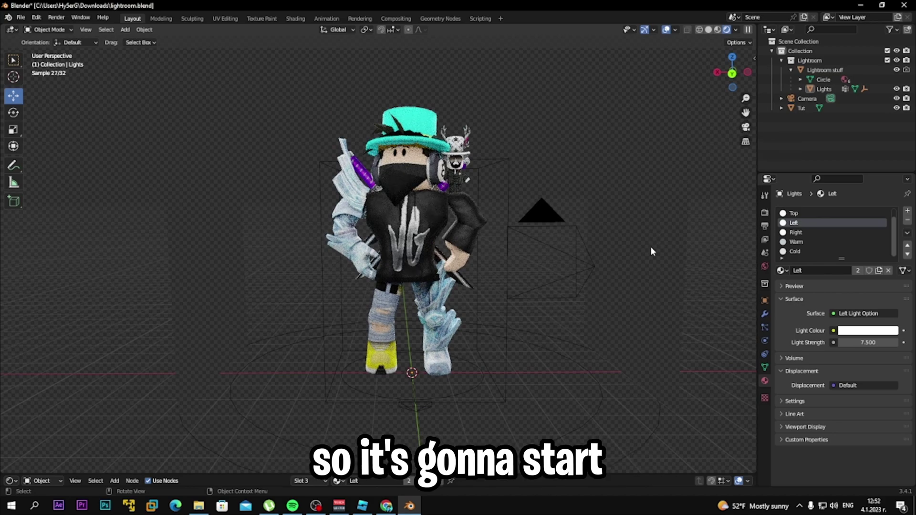
{"action": "key", "text": "KP_0"}
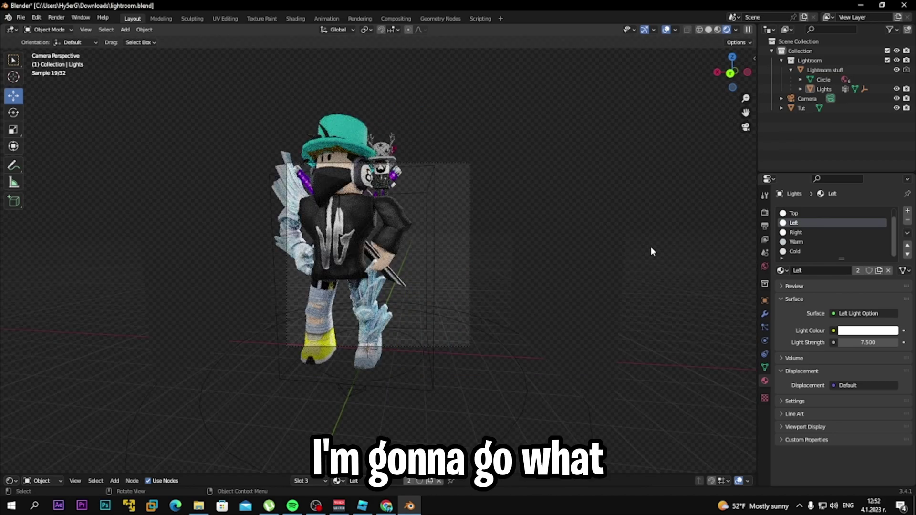
{"action": "key", "text": "shift+f"}
{"action": "key", "text": "s"}
{"action": "key", "text": "a"}
{"action": "key", "text": "s"}
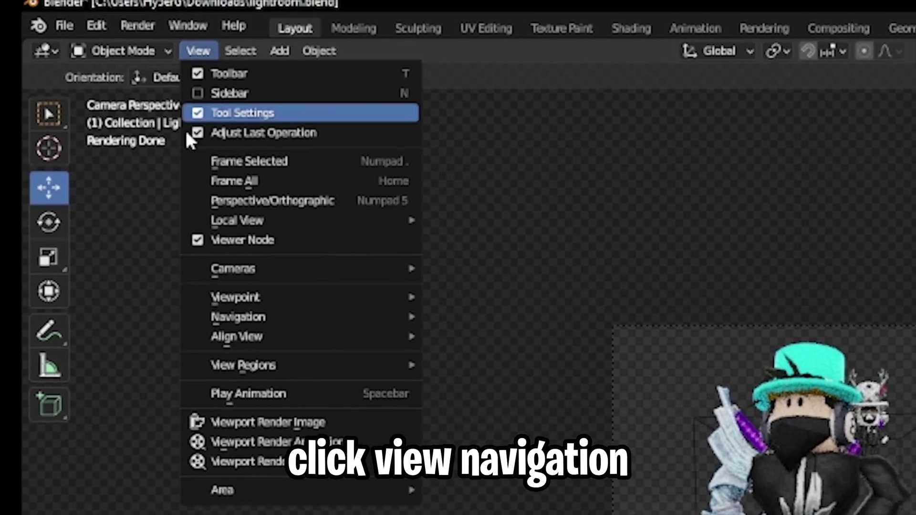
Assign Shift+F as the shortcut for the viewport's Walk Navigation command
{"action": "mouse_move", "coordinate": [112, 149]}
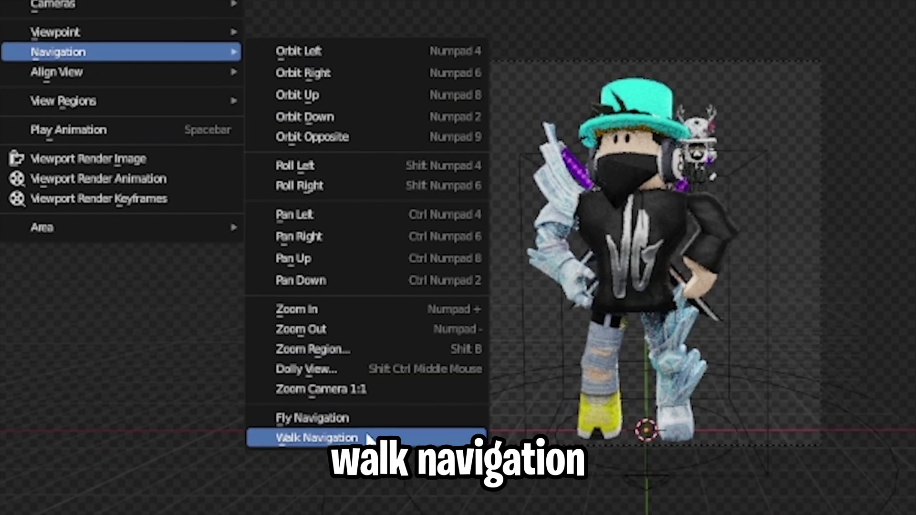
{"action": "right_click", "coordinate": [377, 486]}
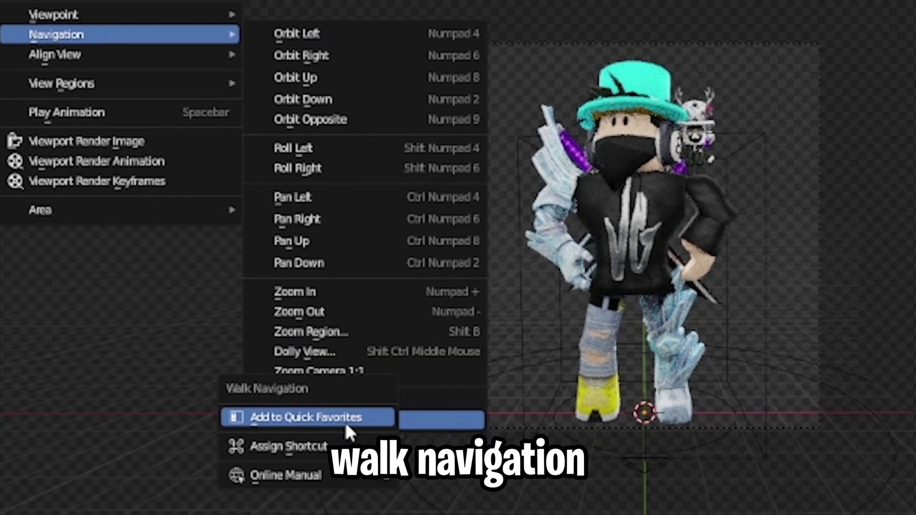
{"action": "left_click", "coordinate": [314, 439]}
{"action": "key", "text": "shift+f"}
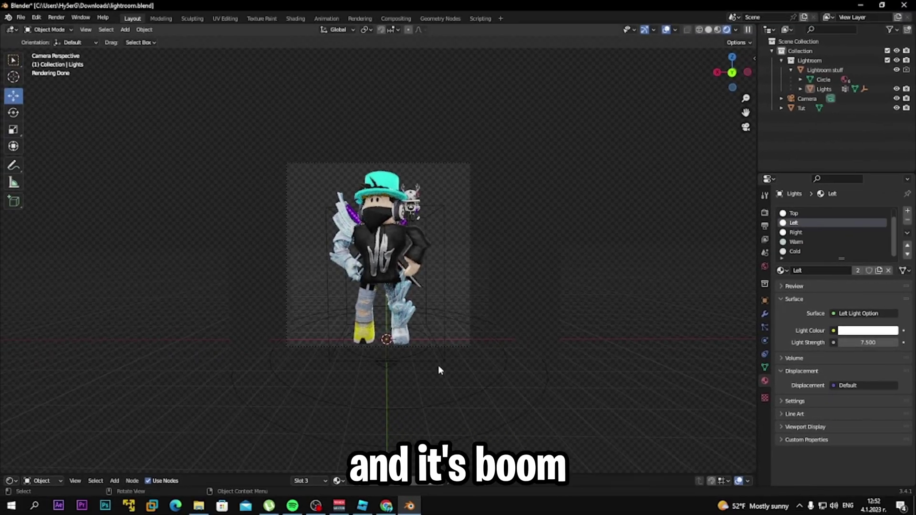
Fine-tune the camera with walk navigation so the character stands centred and fills the height of the camera frame
{"action": "key", "text": "shift+f"}
{"action": "key", "text": "w"}
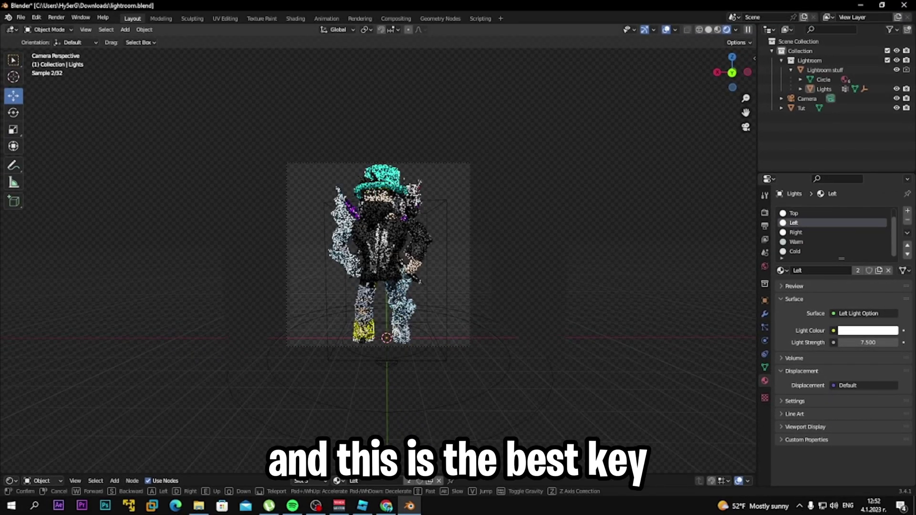
{"action": "left_click", "coordinate": [438, 365]}
{"action": "key", "text": "shift+f"}
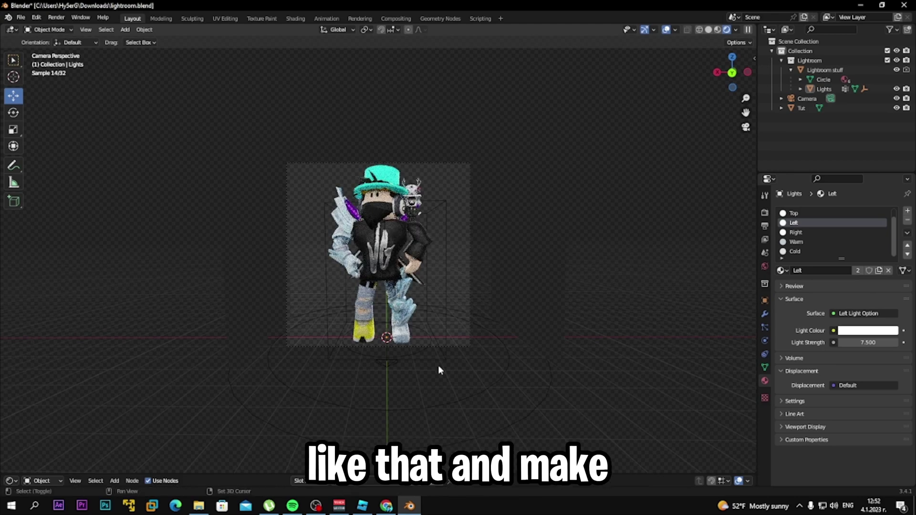
{"action": "left_click", "coordinate": [427, 363]}
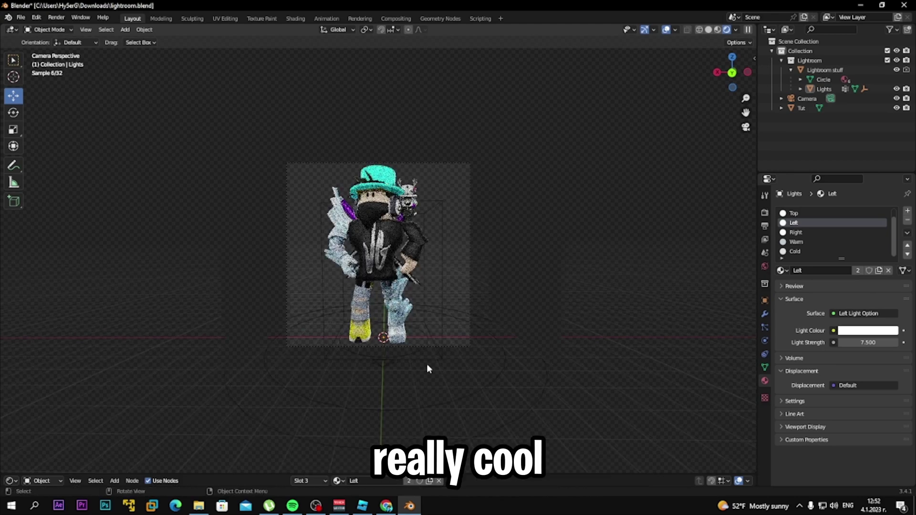
{"action": "key", "text": "shift+f"}
{"action": "key", "text": "a"}
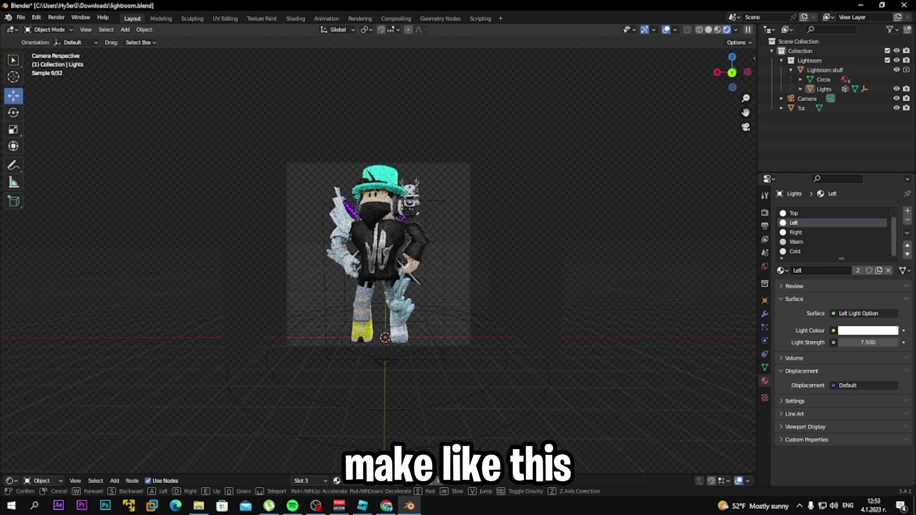
{"action": "left_click", "coordinate": [426, 363]}
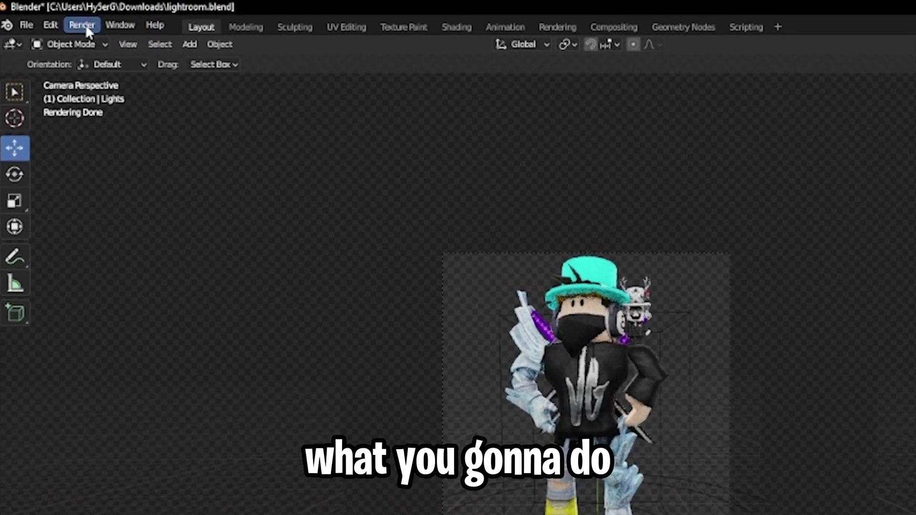
Render the camera view as a still image and maximize the render window
{"action": "left_click", "coordinate": [56, 17]}
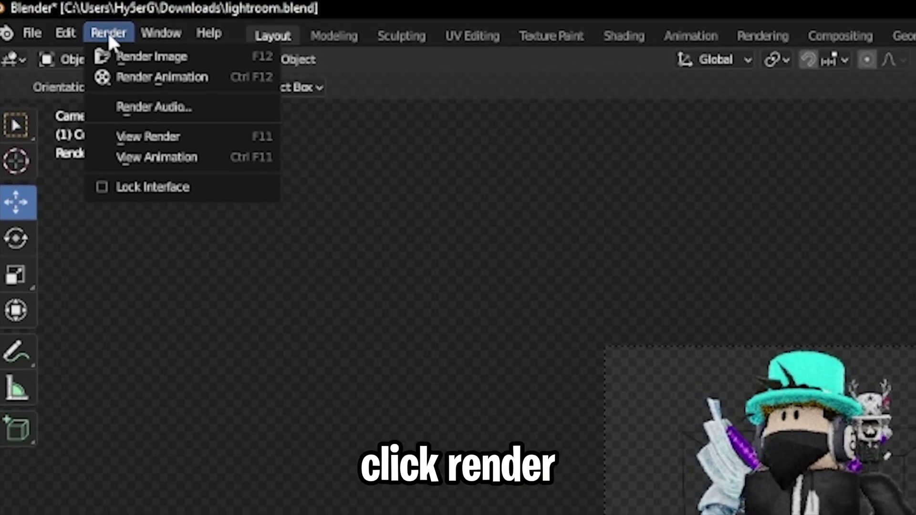
{"action": "left_click", "coordinate": [58, 27]}
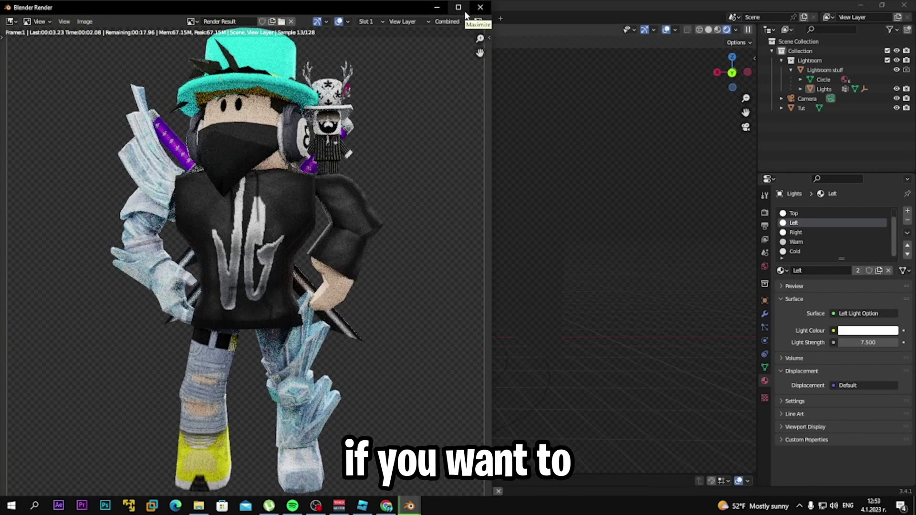
{"action": "left_click", "coordinate": [466, 13]}
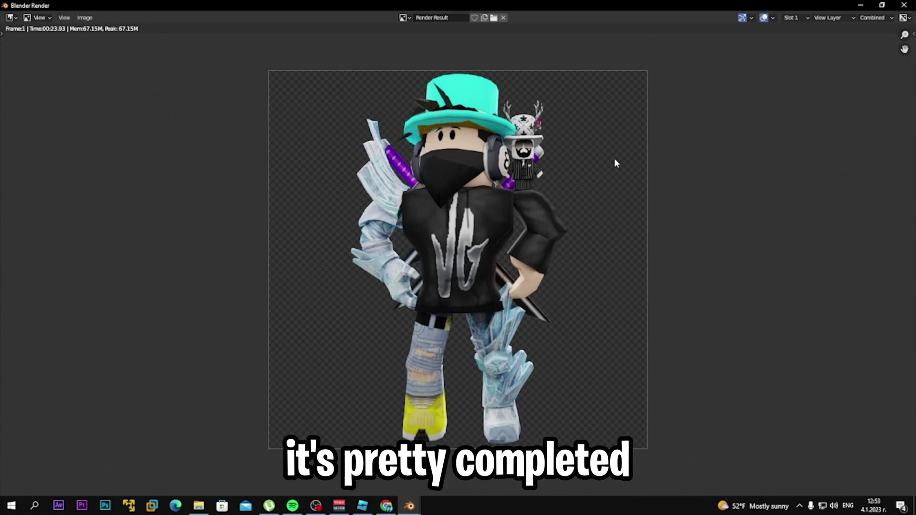
Save the rendered image in the Pictures folder as the PNG file "fkosta tut"
{"action": "left_click", "coordinate": [84, 18]}
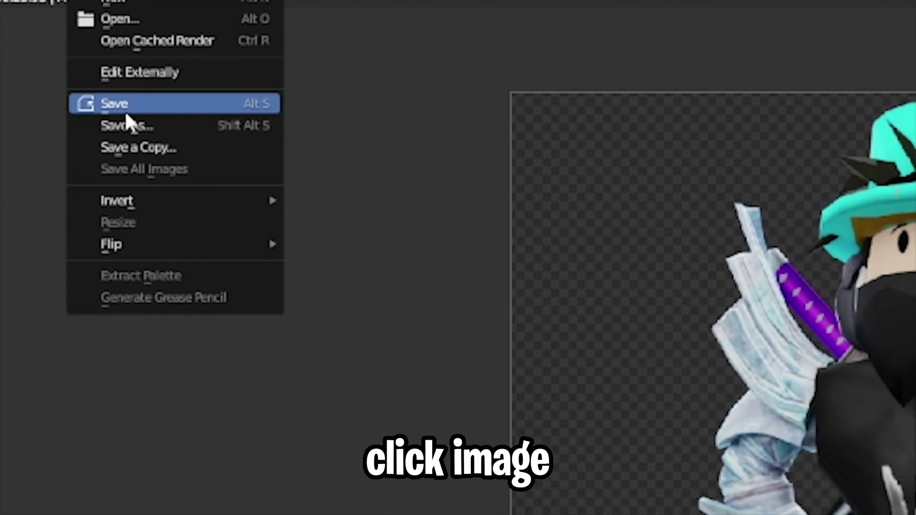
{"action": "left_click", "coordinate": [126, 114]}
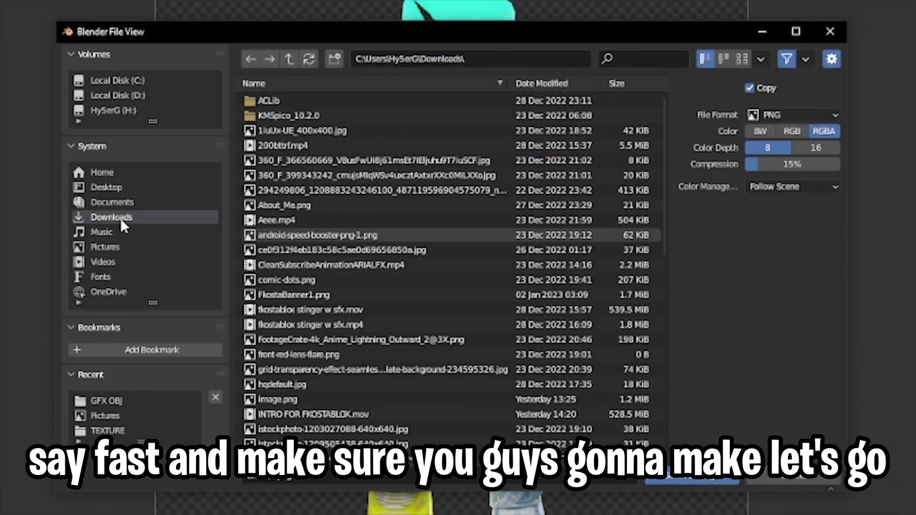
{"action": "left_click", "coordinate": [104, 247]}
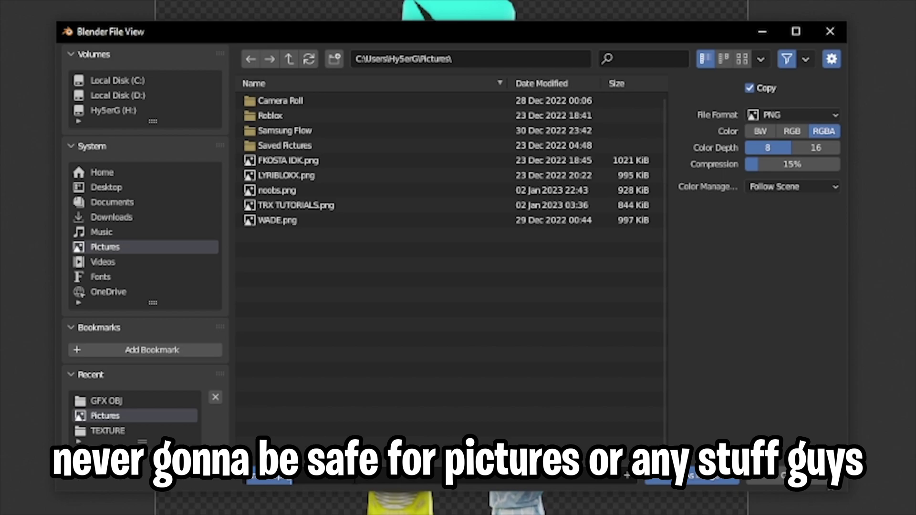
{"action": "key", "text": "BackSpace"}
{"action": "type", "text": "fko"}
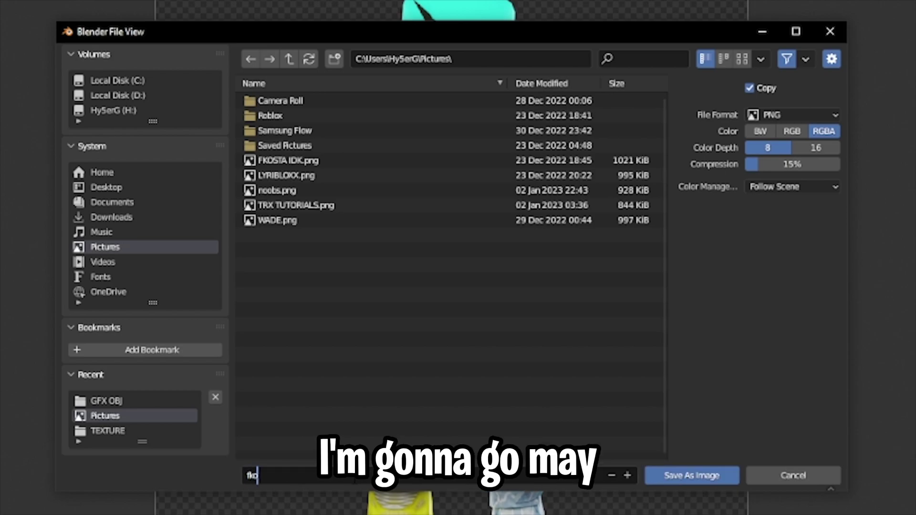
{"action": "key", "text": "BackSpace"}
{"action": "key", "text": "BackSpace"}
{"action": "key", "text": "BackSpace"}
{"action": "type", "text": "FKOST"}
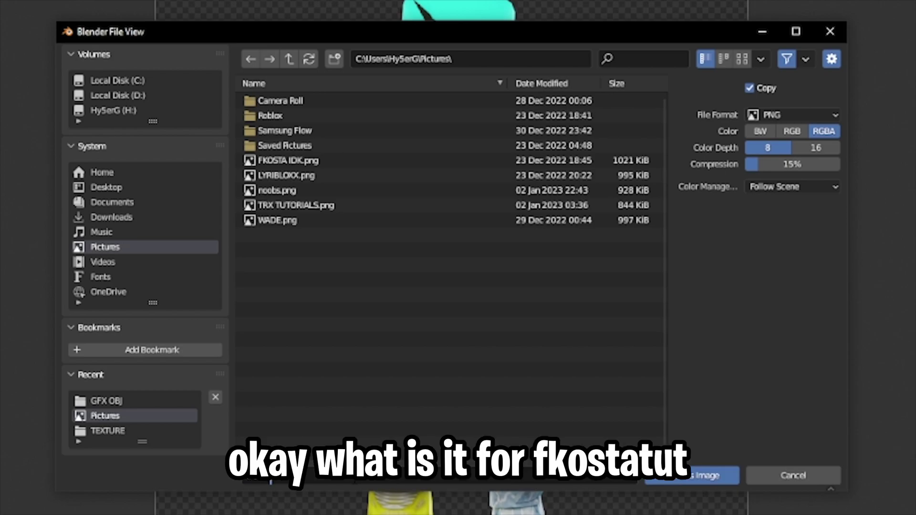
{"action": "left_click", "coordinate": [703, 476]}
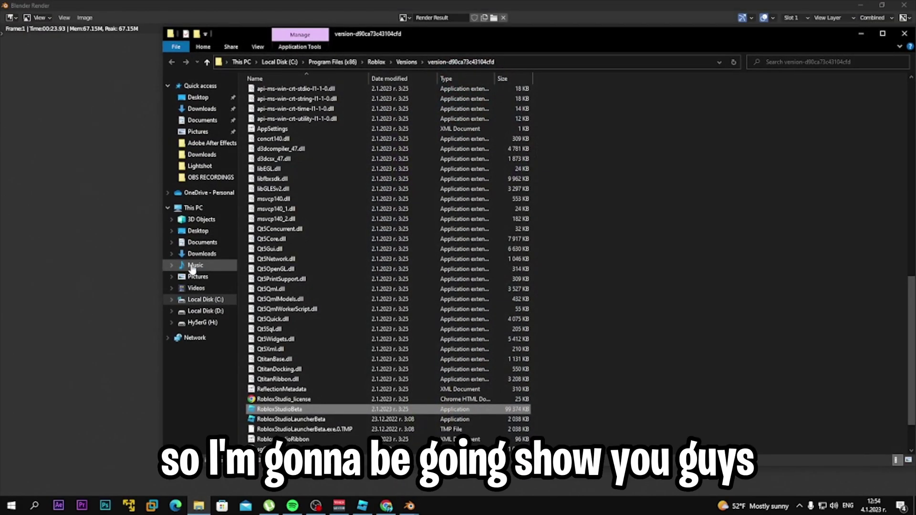
Switch to File Explorer, open "fkosta tut" from the Pictures folder, and examine the character's head, shoulder accessory and torso up close
{"action": "left_click", "coordinate": [198, 276]}
{"action": "left_click", "coordinate": [738, 114]}
{"action": "left_click", "coordinate": [616, 147]}
{"action": "double_click", "coordinate": [529, 102]}
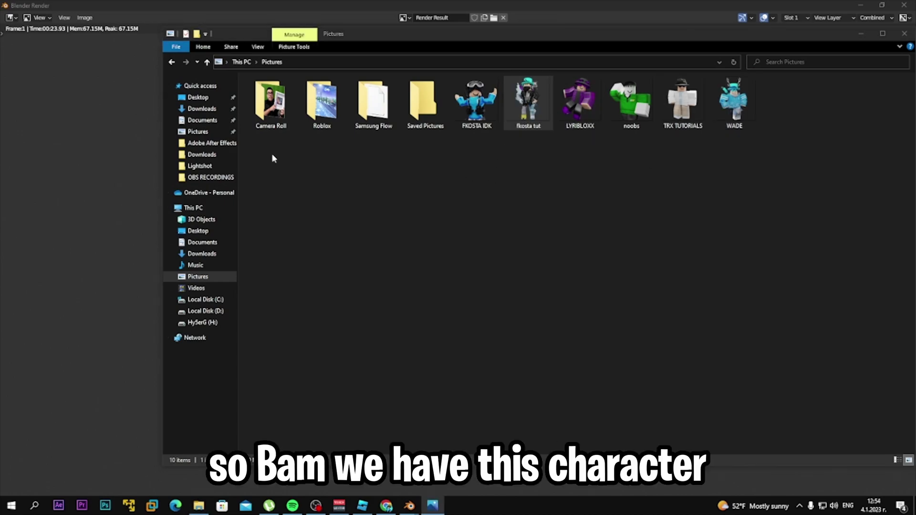
{"action": "scroll", "coordinate": [483, 229], "scroll_direction": "up", "scroll_amount": 6}
{"action": "scroll", "coordinate": [333, 127], "scroll_direction": "down", "scroll_amount": 4}
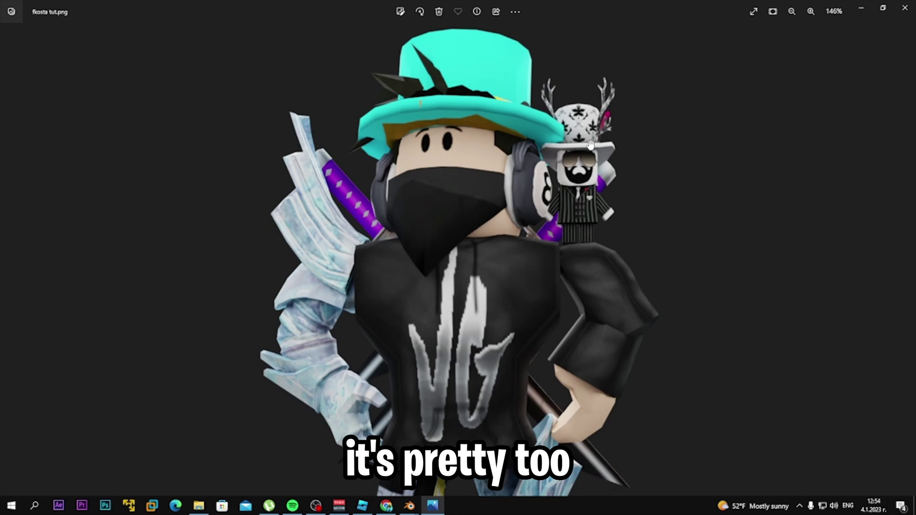
{"action": "left_click_drag", "start_coordinate": [501, 290], "coordinate": [483, 427]}
{"action": "scroll", "coordinate": [483, 427], "scroll_direction": "up", "scroll_amount": 2}
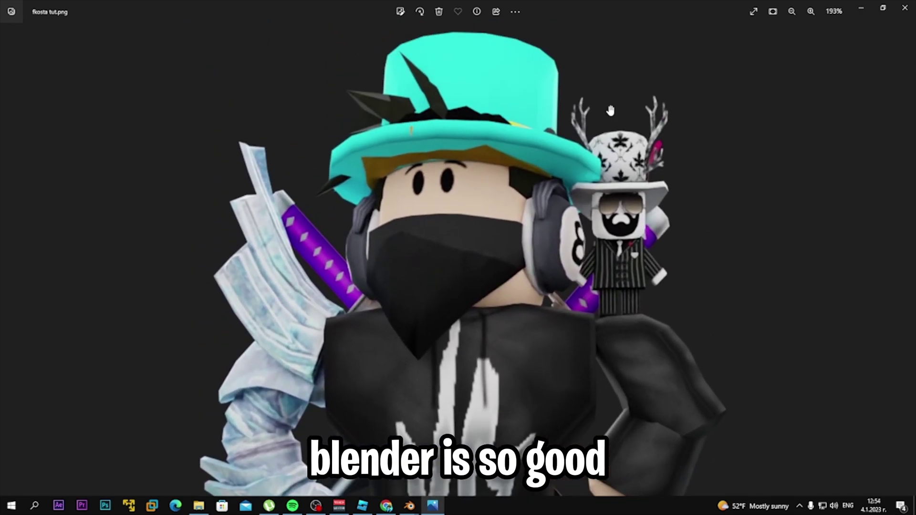
{"action": "scroll", "coordinate": [321, 211], "scroll_direction": "down", "scroll_amount": 4}
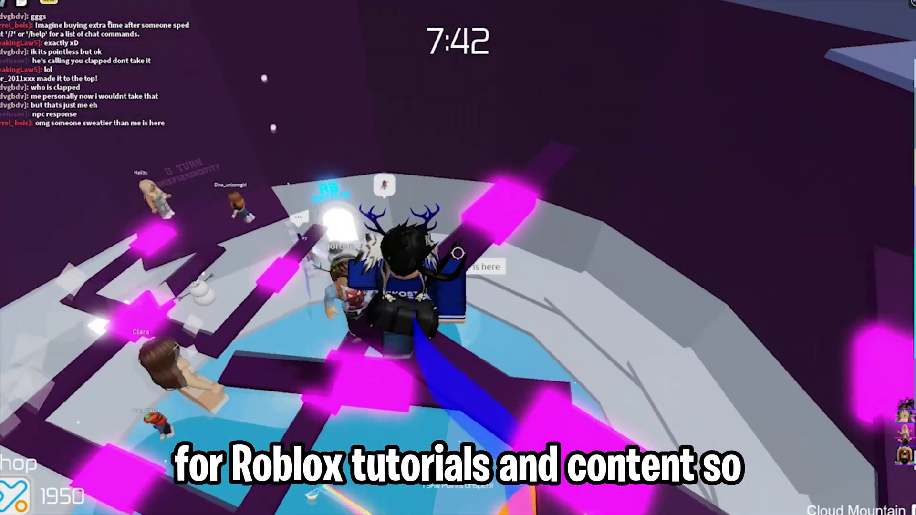
{"action": "key", "text": "w"}
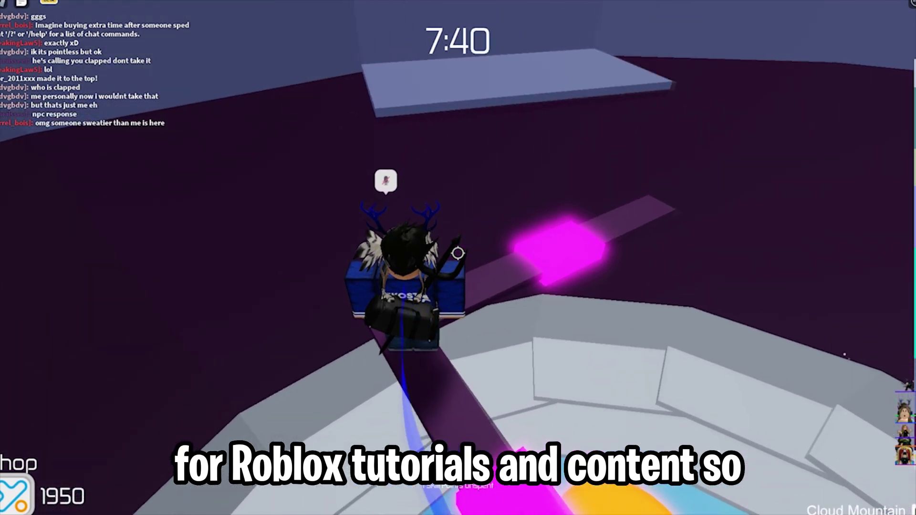
{"action": "key", "text": "w"}
{"action": "key", "text": "space"}
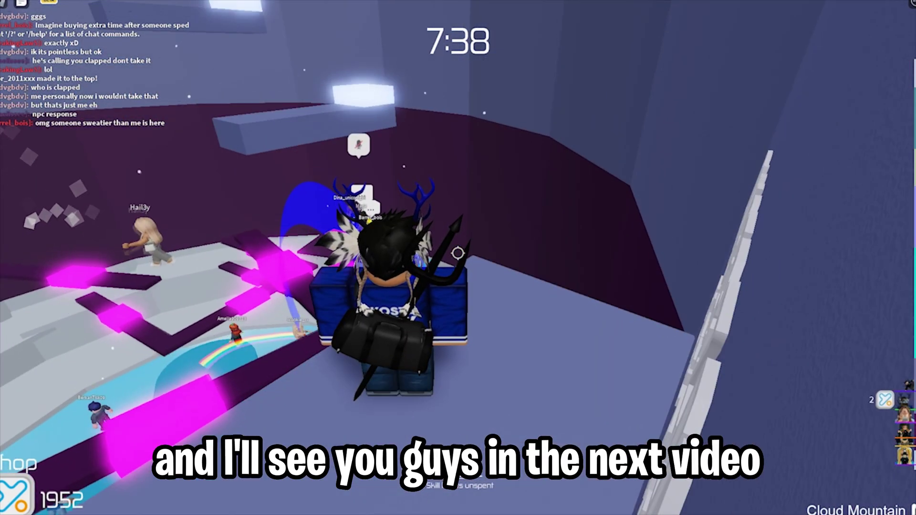